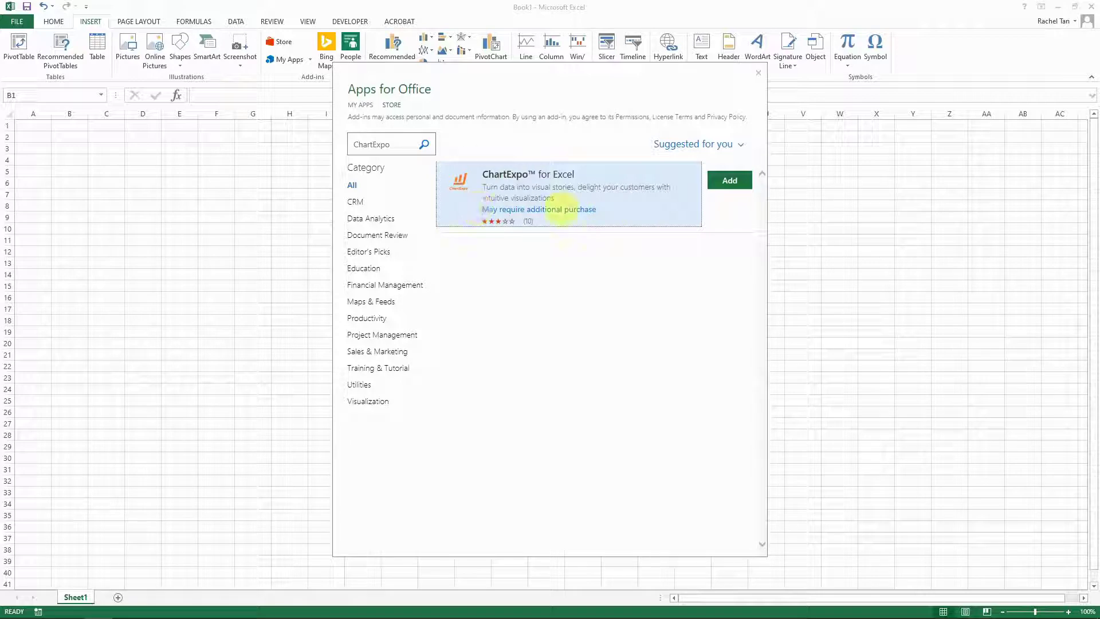
# - Close the Apps for Office store with its X to reveal the blank worksheet
pyautogui.click(758, 72)
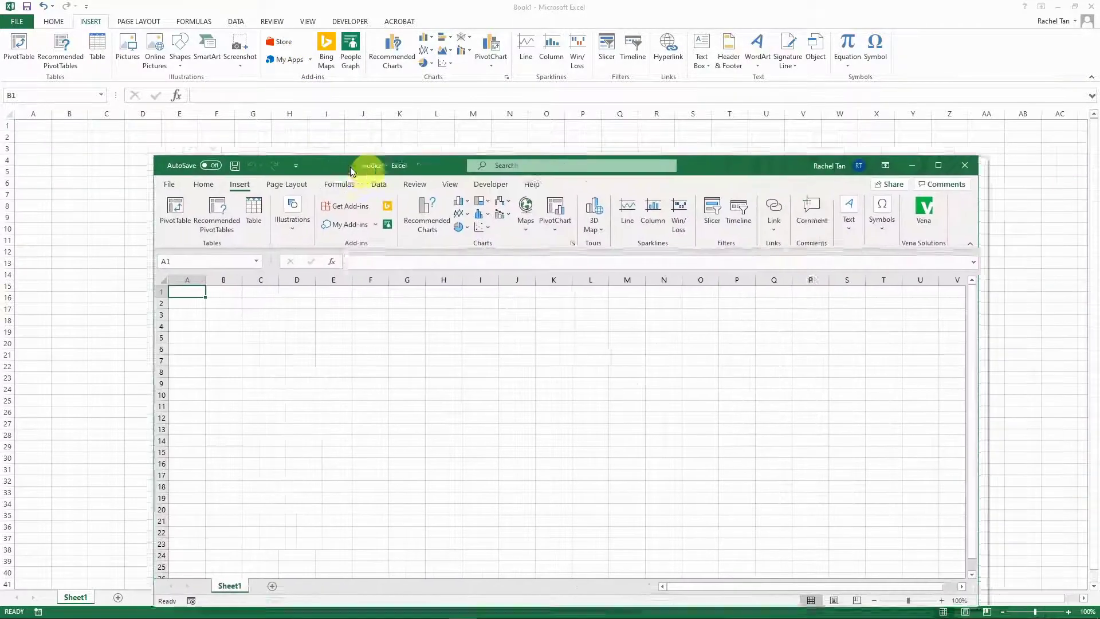
# - Search the store for ChartExpo and add ChartExpo for Excel, accepting its terms
pyautogui.moveTo(349, 167); pyautogui.dragTo(291, 116)
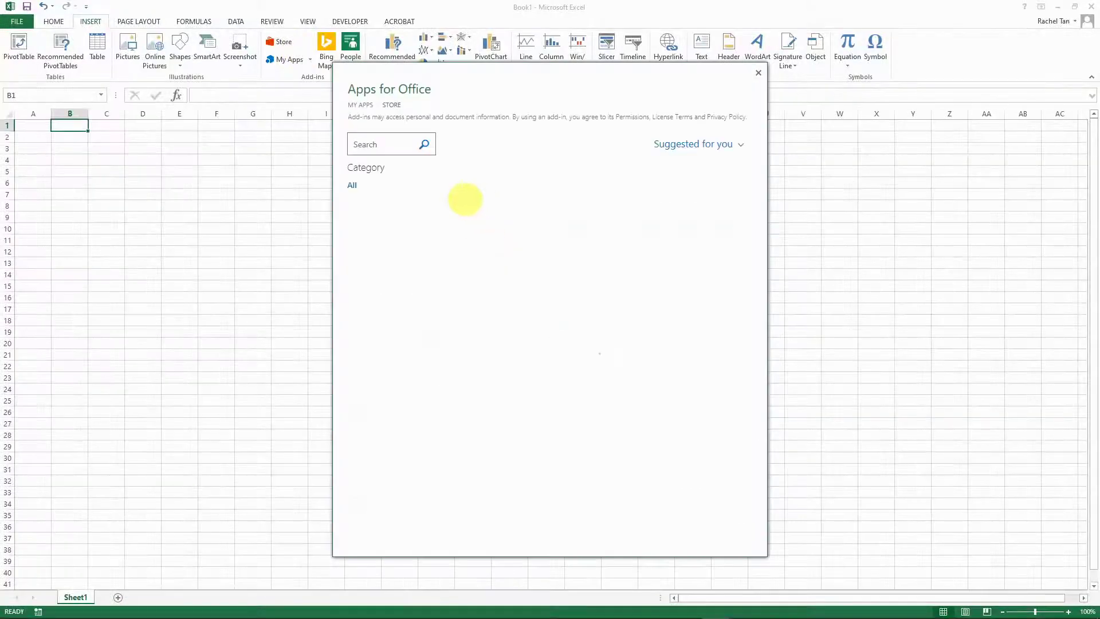
pyautogui.write('ChartExpo')
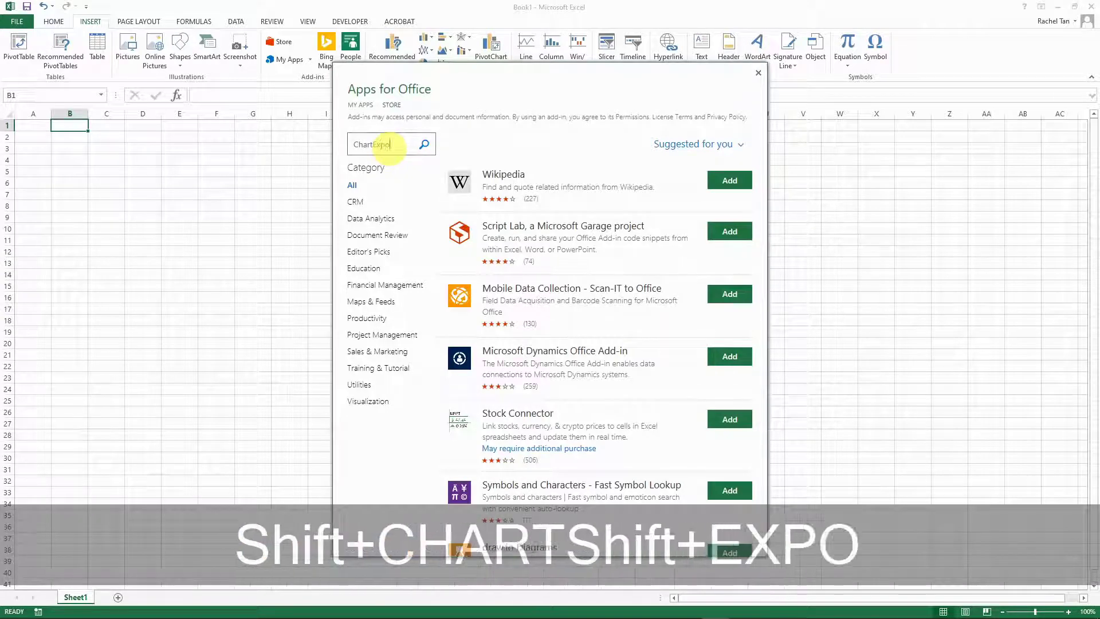
pyautogui.press('Return')
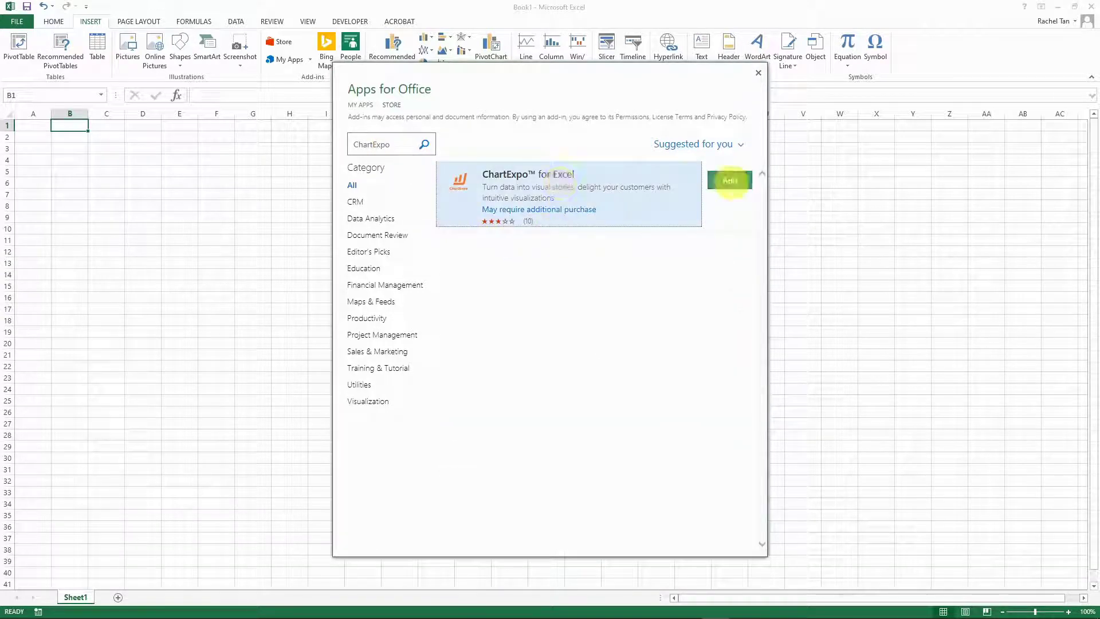
pyautogui.click(728, 181)
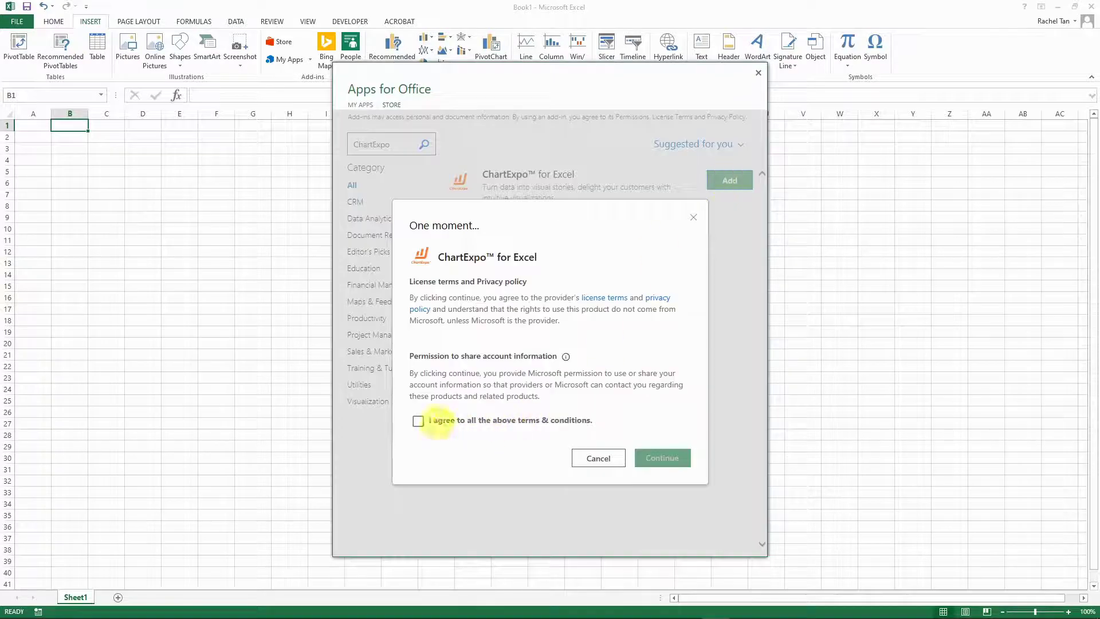
pyautogui.click(418, 421)
pyautogui.click(662, 458)
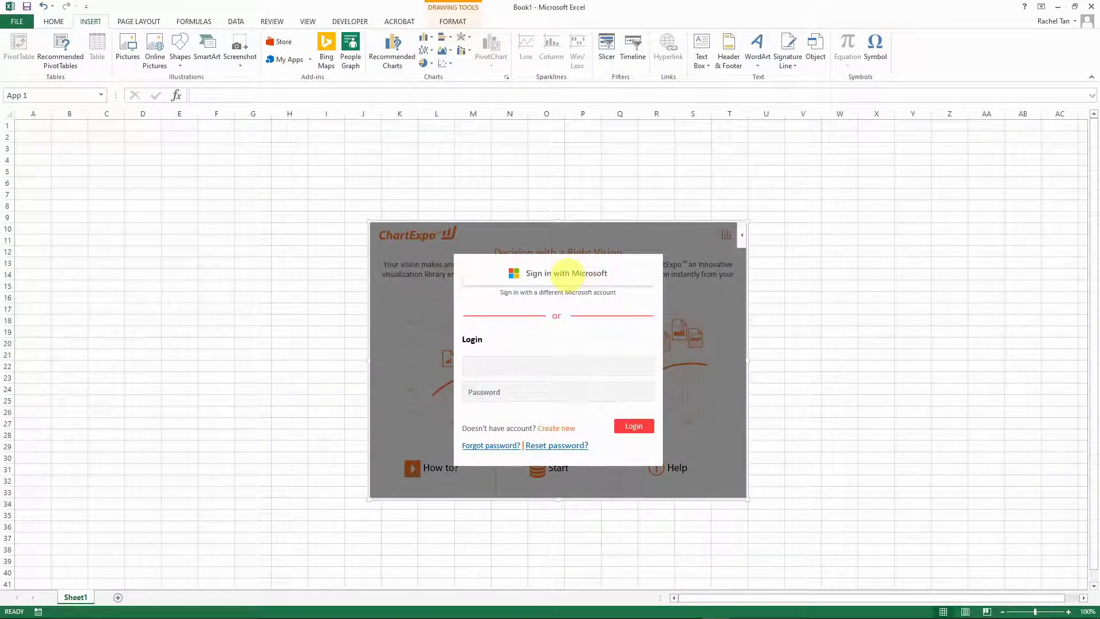
# - Sign in to ChartExpo with a Microsoft account and open its How to? guide
pyautogui.click(573, 273)
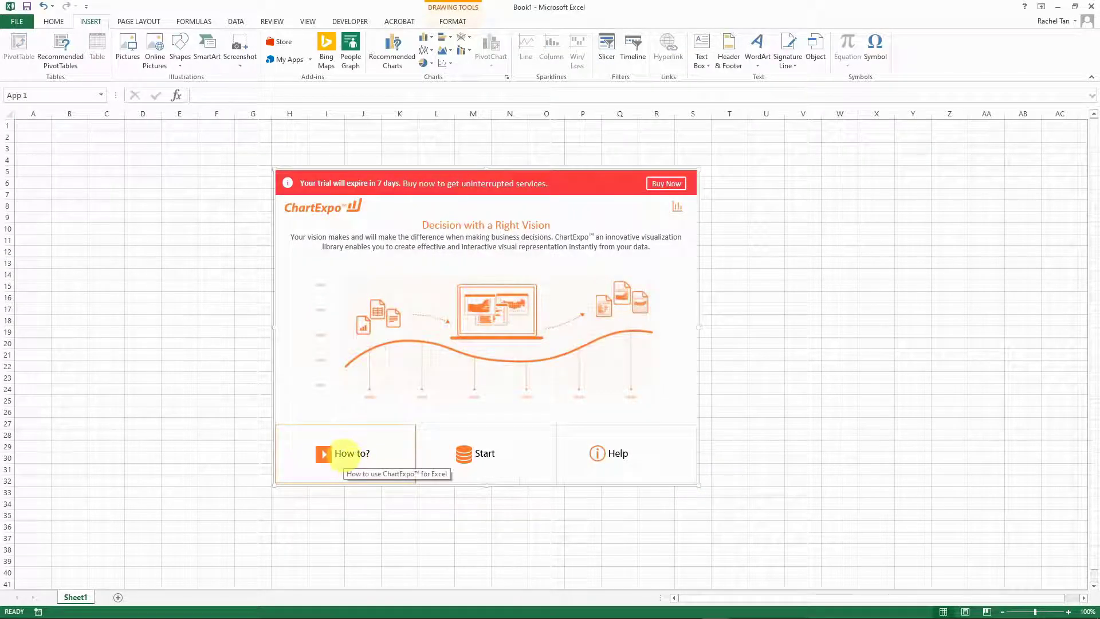
pyautogui.click(347, 453)
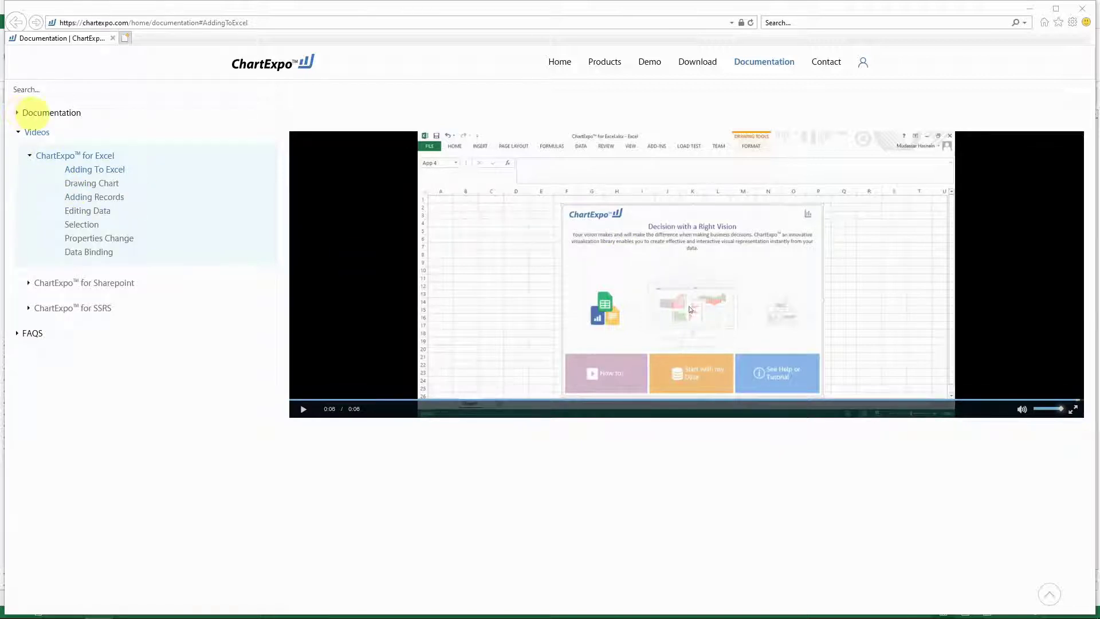
# - Expand the Documentation sidebar and read the Bar Chart Horizontal page
pyautogui.click(51, 112)
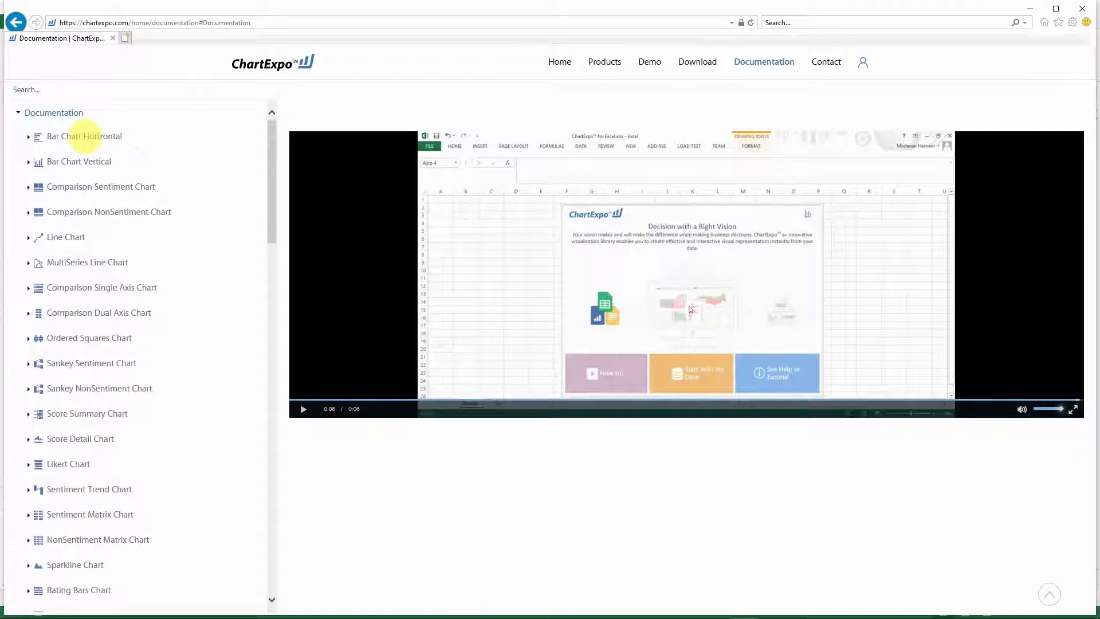
pyautogui.scroll(-12, 90, 208)
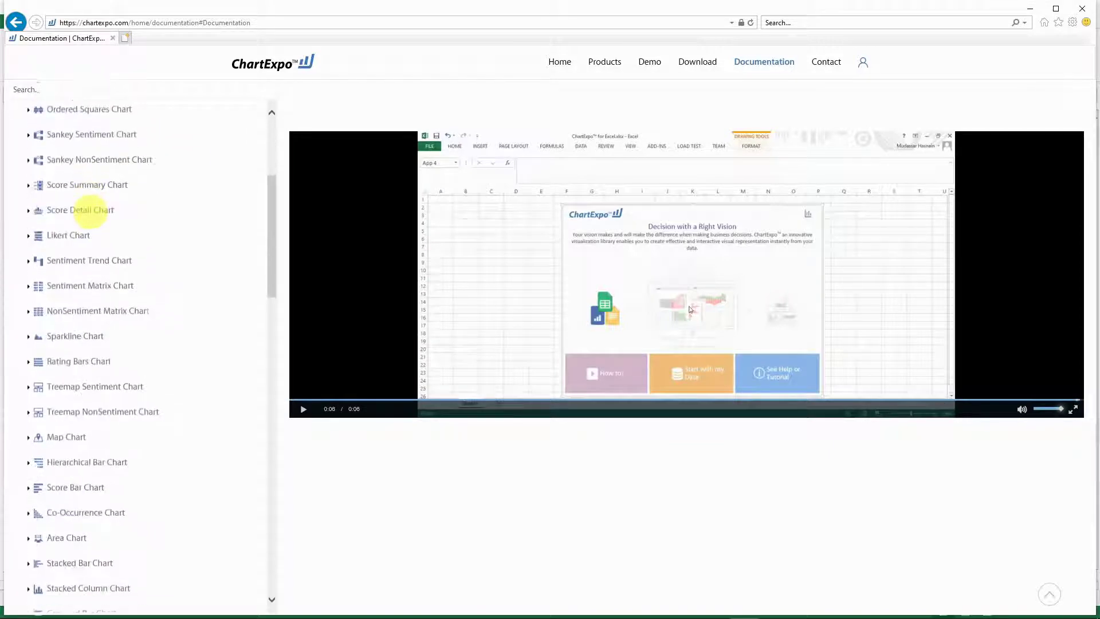
pyautogui.scroll(-6, 113, 225)
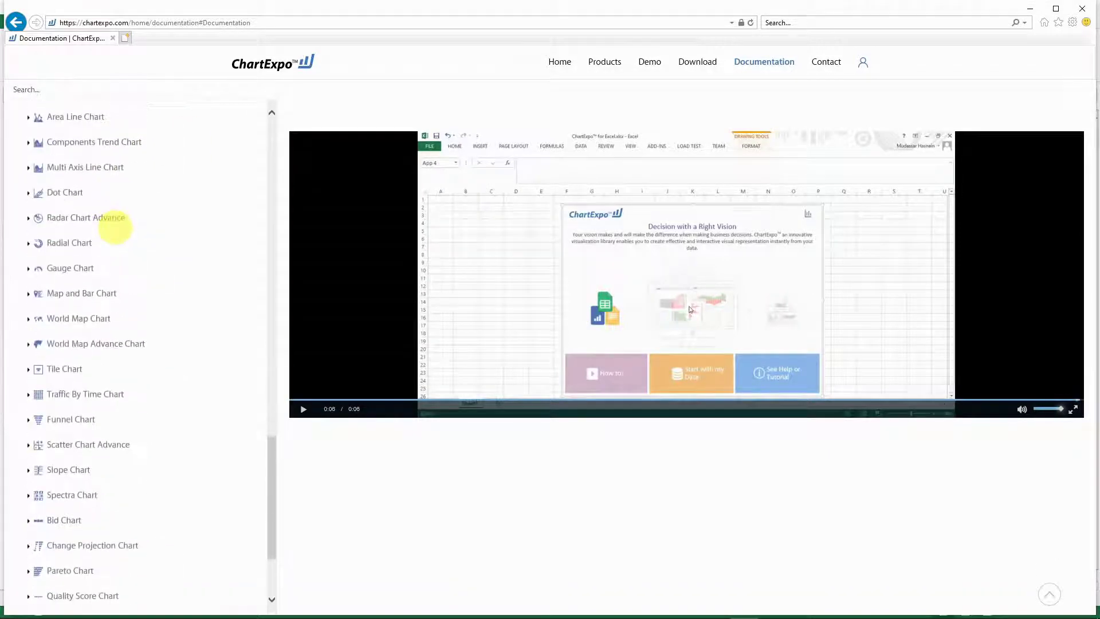
pyautogui.scroll(18, 159, 255)
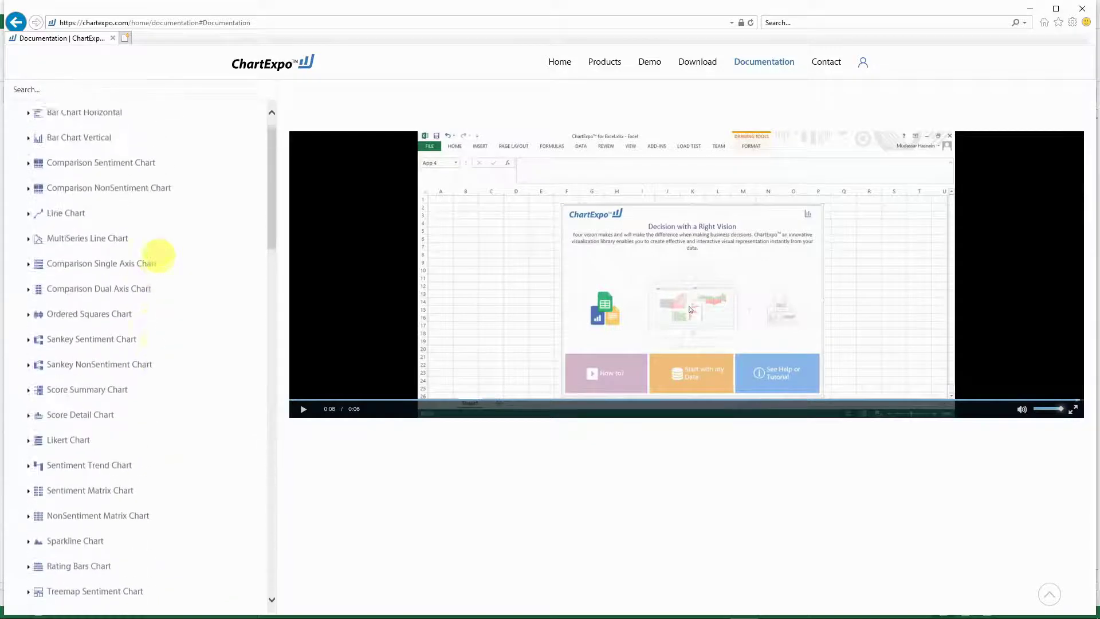
pyautogui.click(86, 136)
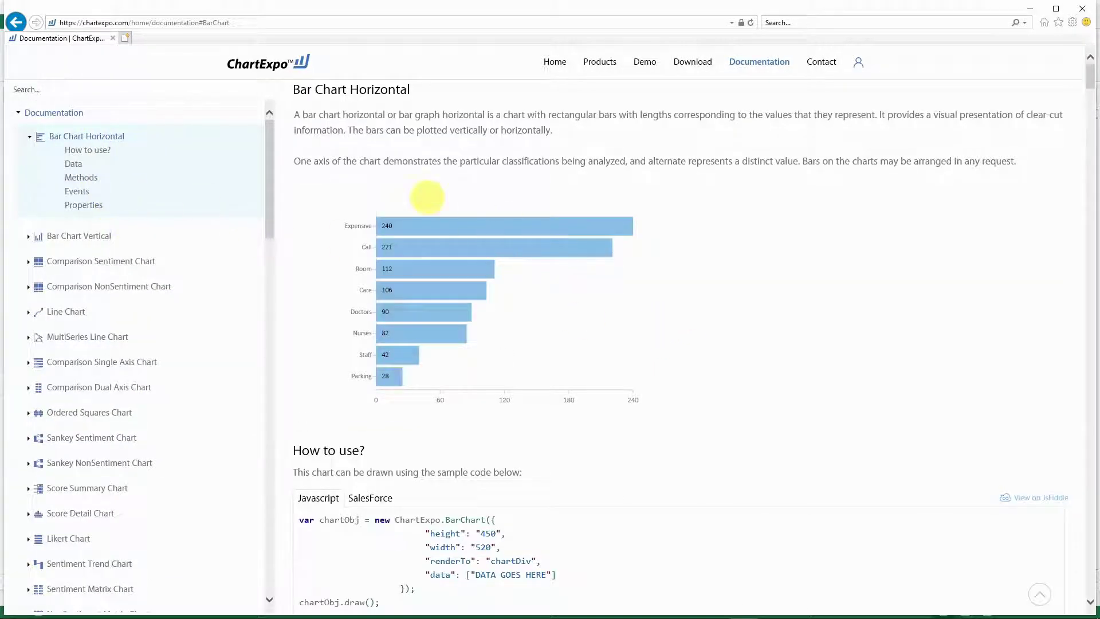
pyautogui.scroll(-5, 491, 363)
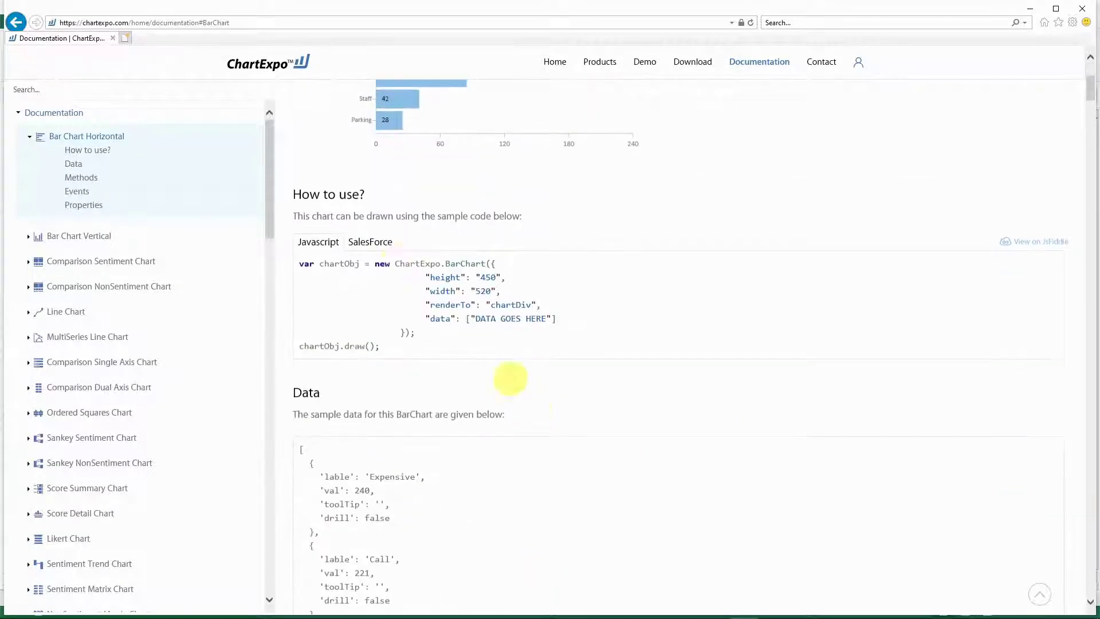
pyautogui.scroll(-5, 522, 287)
pyautogui.scroll(-3, 530, 289)
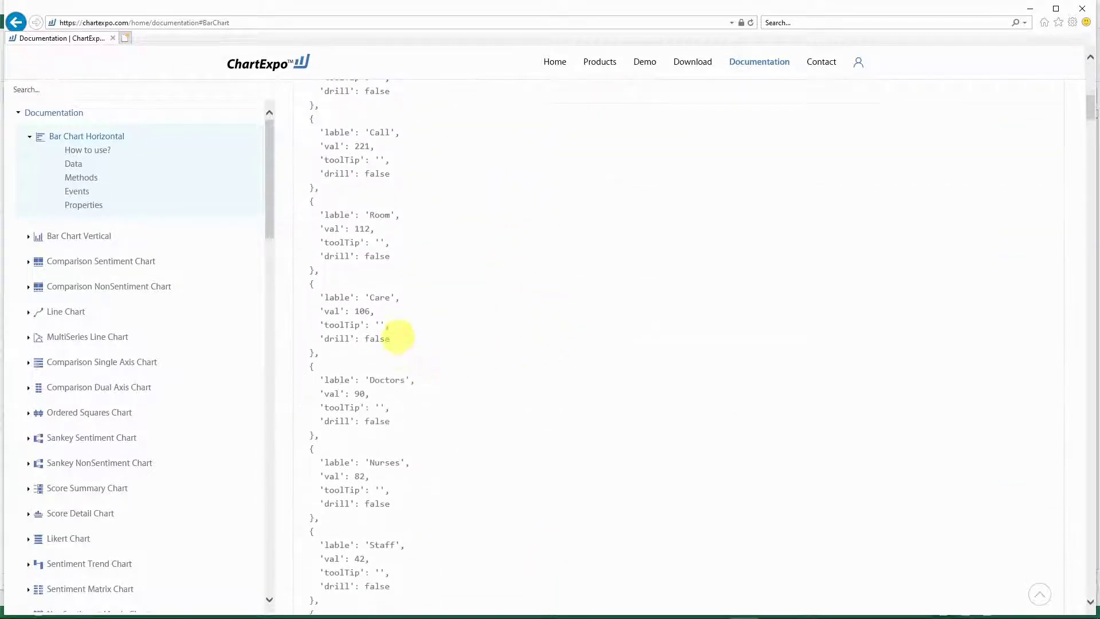
pyautogui.scroll(13, 523, 280)
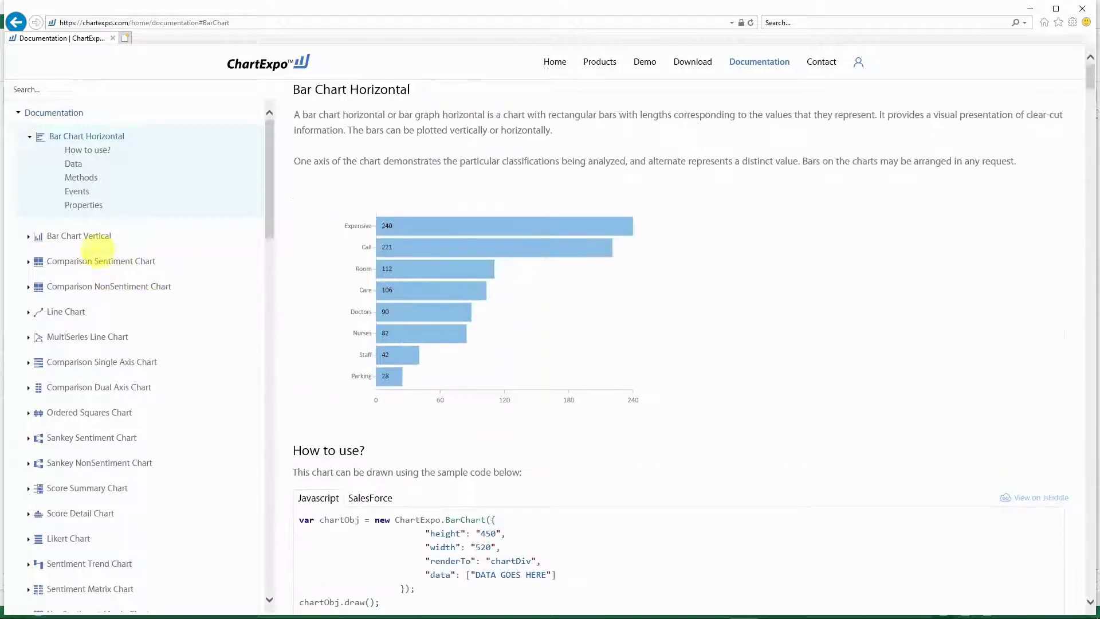
# - Step through the Bar Chart Vertical, Comparison Sentiment, Comparison NonSentiment and Line Chart pages
pyautogui.click(86, 237)
pyautogui.click(92, 263)
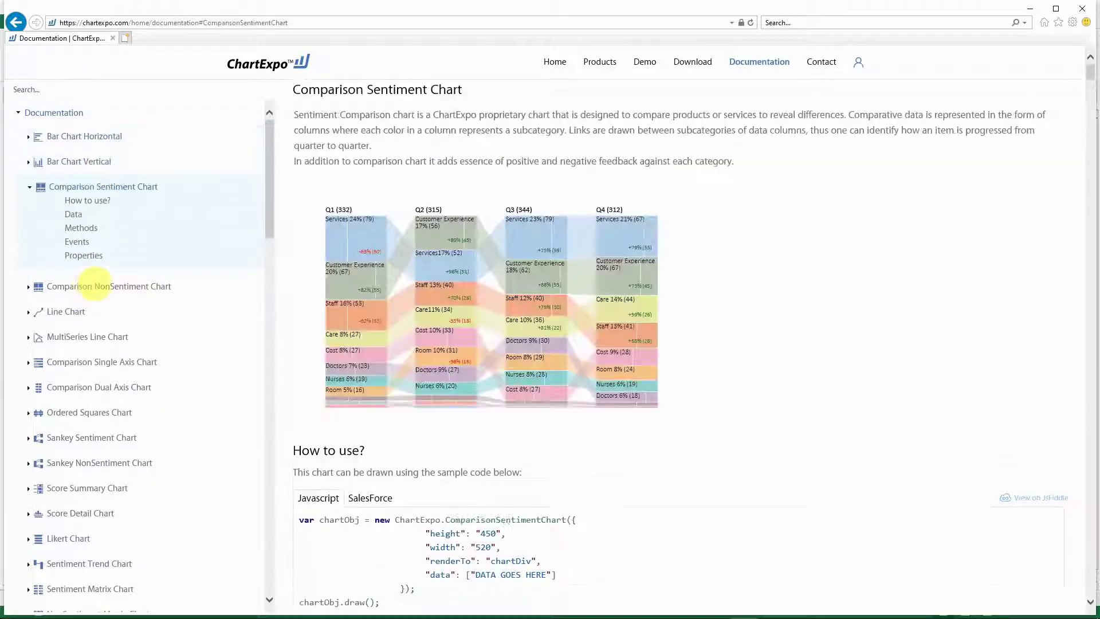
pyautogui.click(91, 286)
pyautogui.click(65, 311)
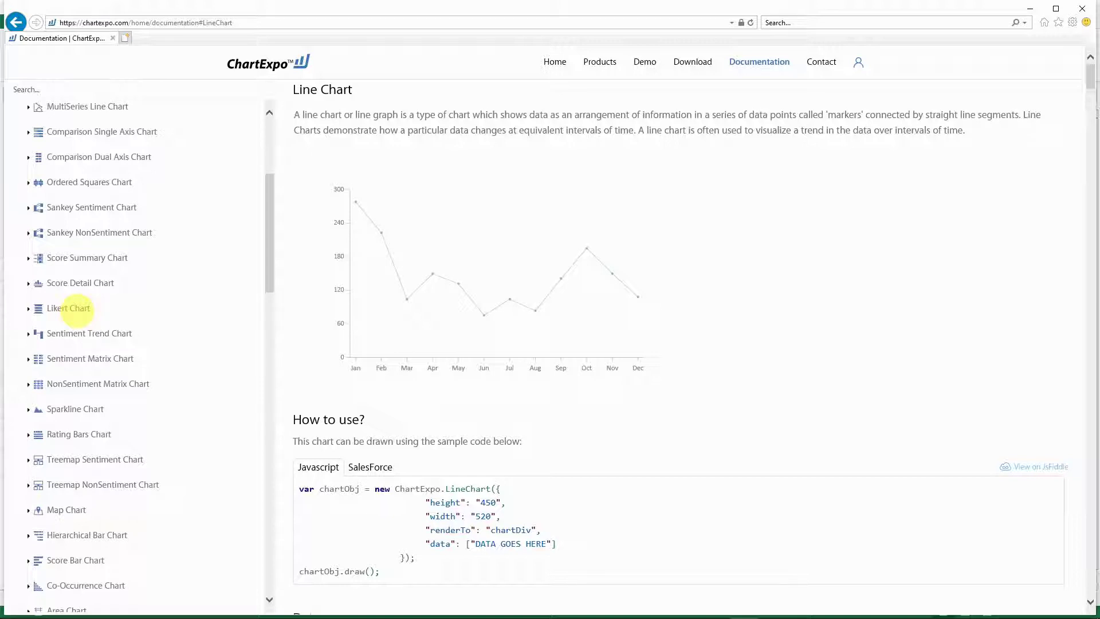
# - Open the Likert Chart page from the documentation sidebar
pyautogui.click(68, 308)
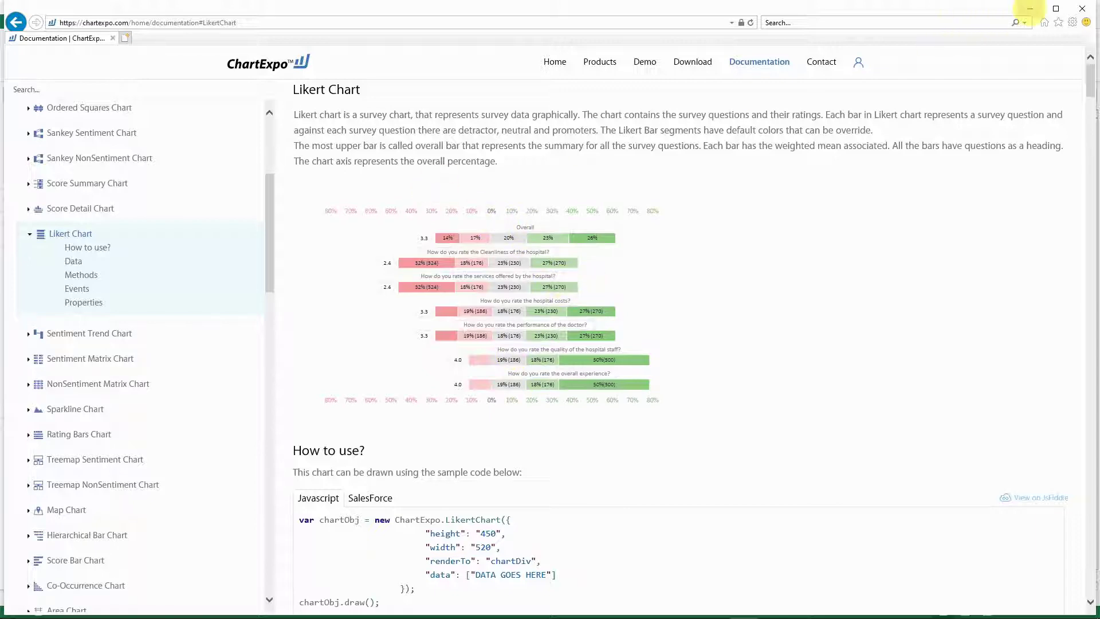
# - Minimize the browser and expand ChartExpo's Survey chart category in Excel
pyautogui.click(1030, 8)
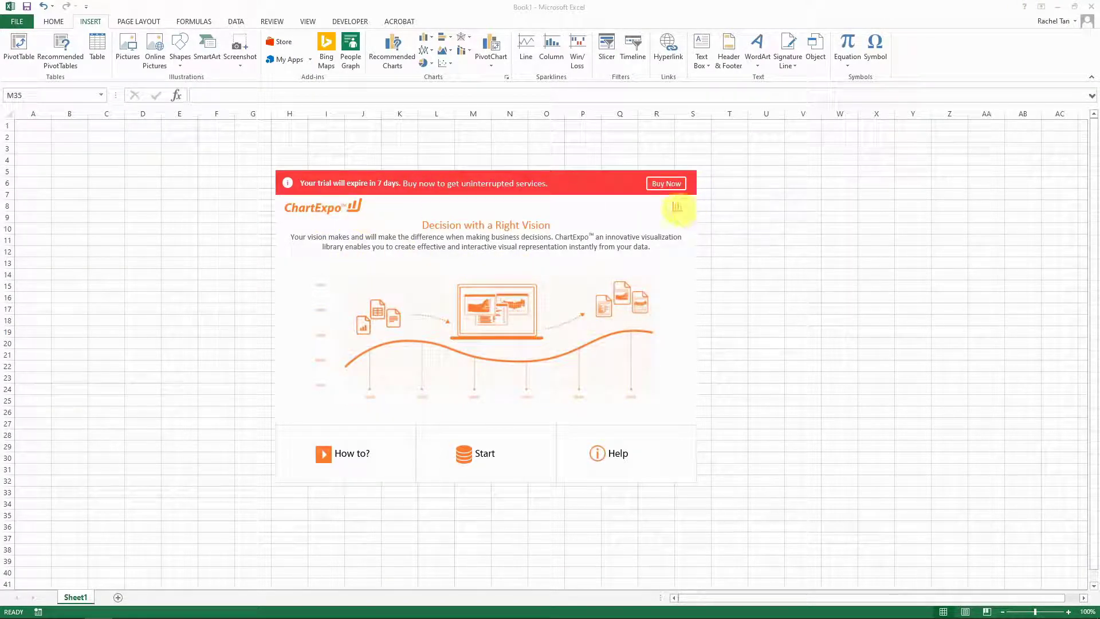
pyautogui.click(677, 206)
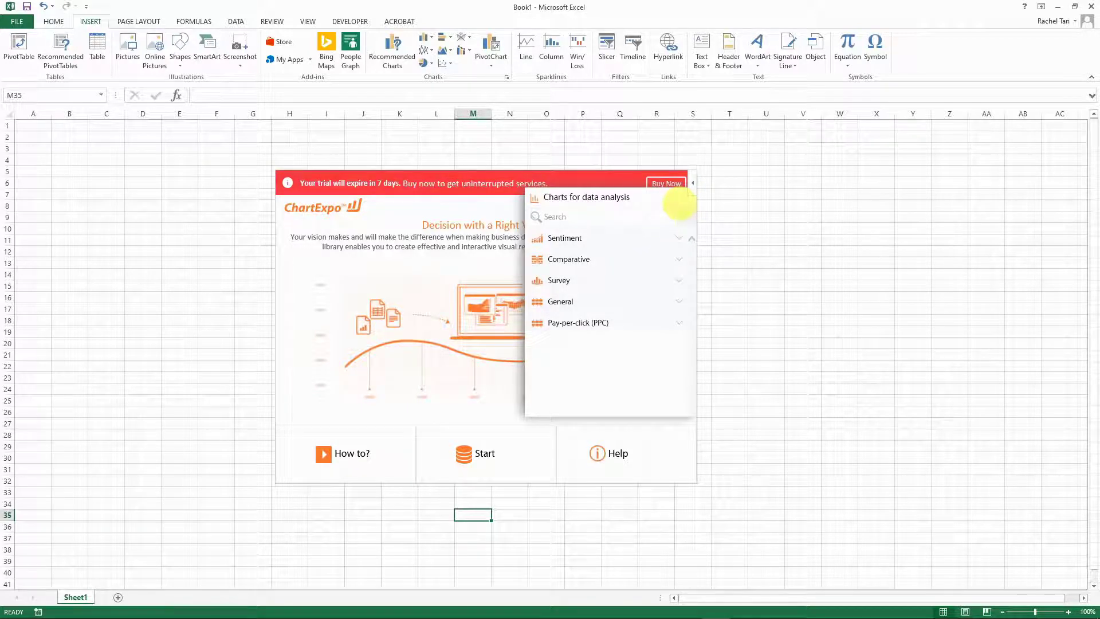
pyautogui.click(580, 281)
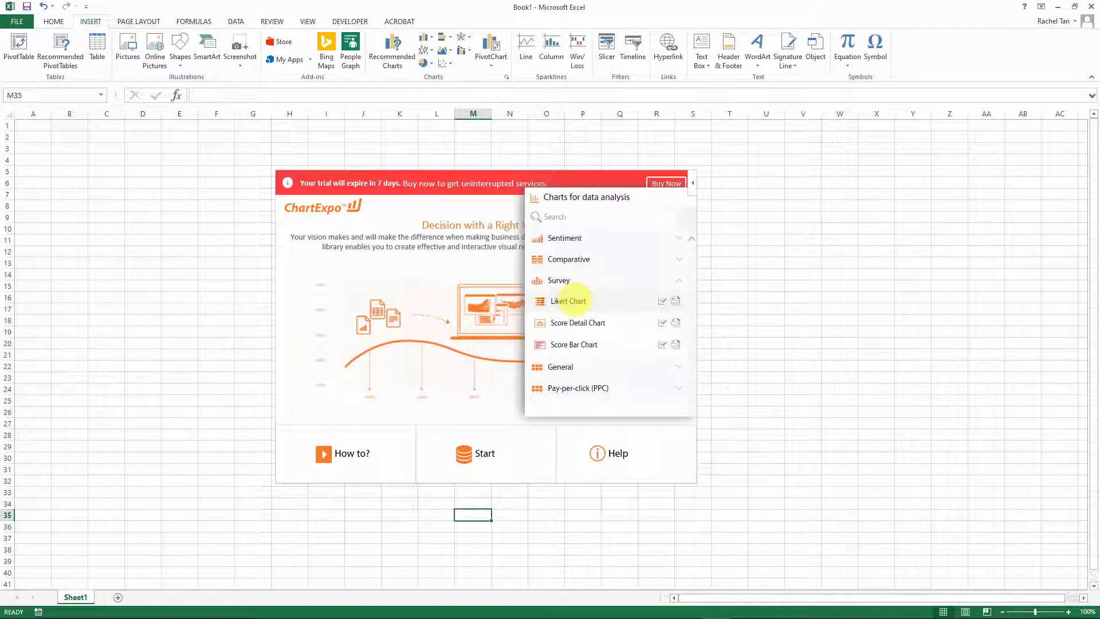
# - Insert the Likert chart and drag the ChartExpo panel's corners outward to enlarge it
pyautogui.click(568, 301)
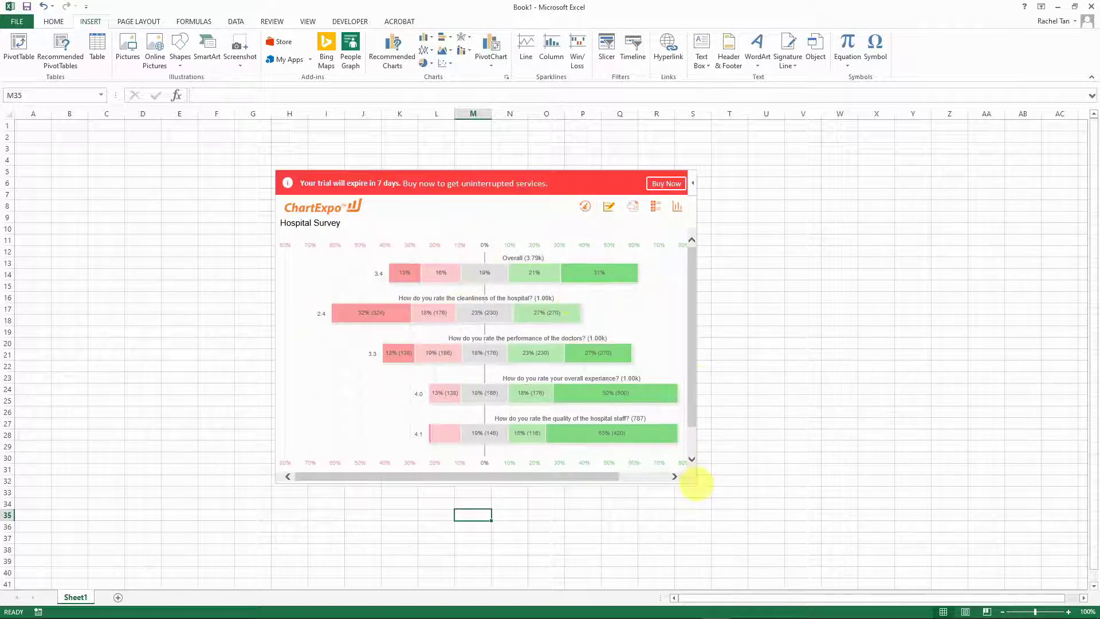
pyautogui.click(695, 483)
pyautogui.moveTo(699, 485); pyautogui.dragTo(788, 498)
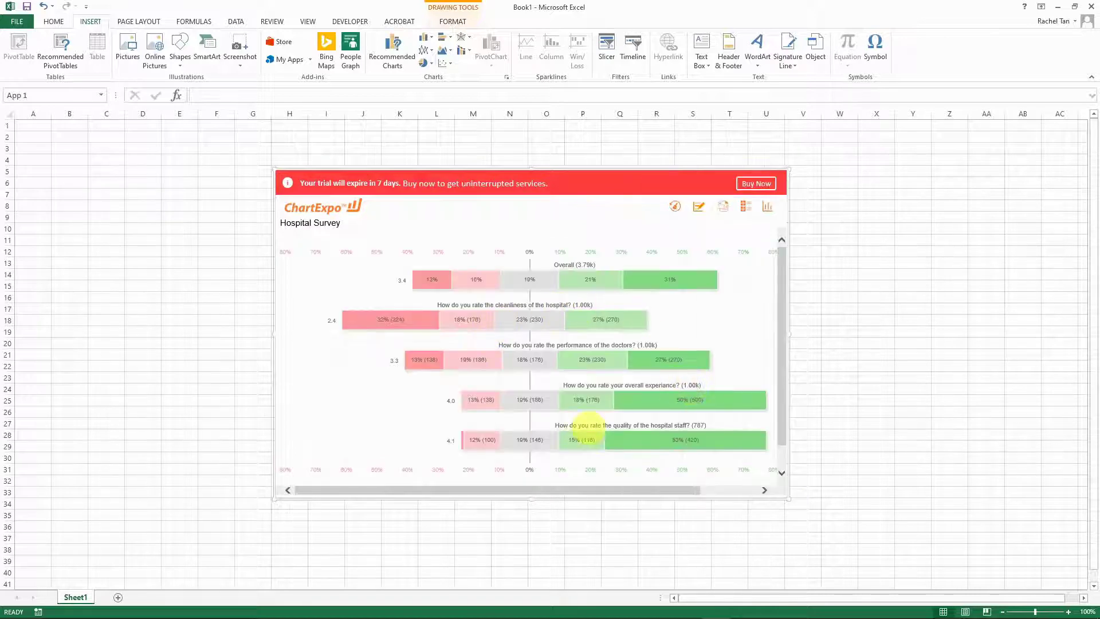
pyautogui.moveTo(788, 500); pyautogui.dragTo(832, 527)
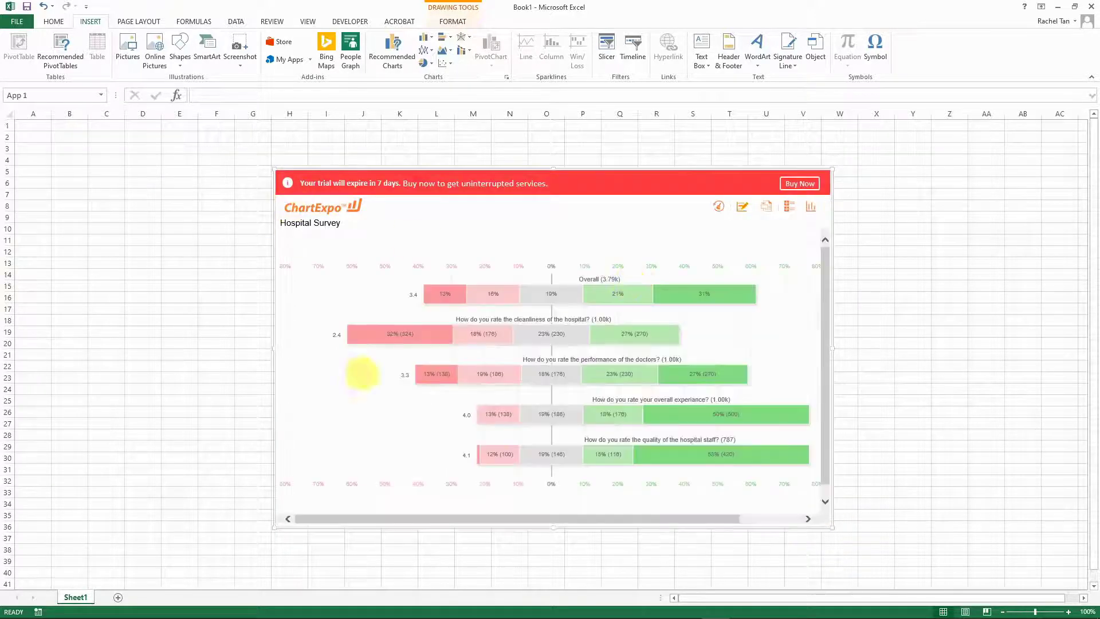
pyautogui.moveTo(832, 170); pyautogui.dragTo(840, 157)
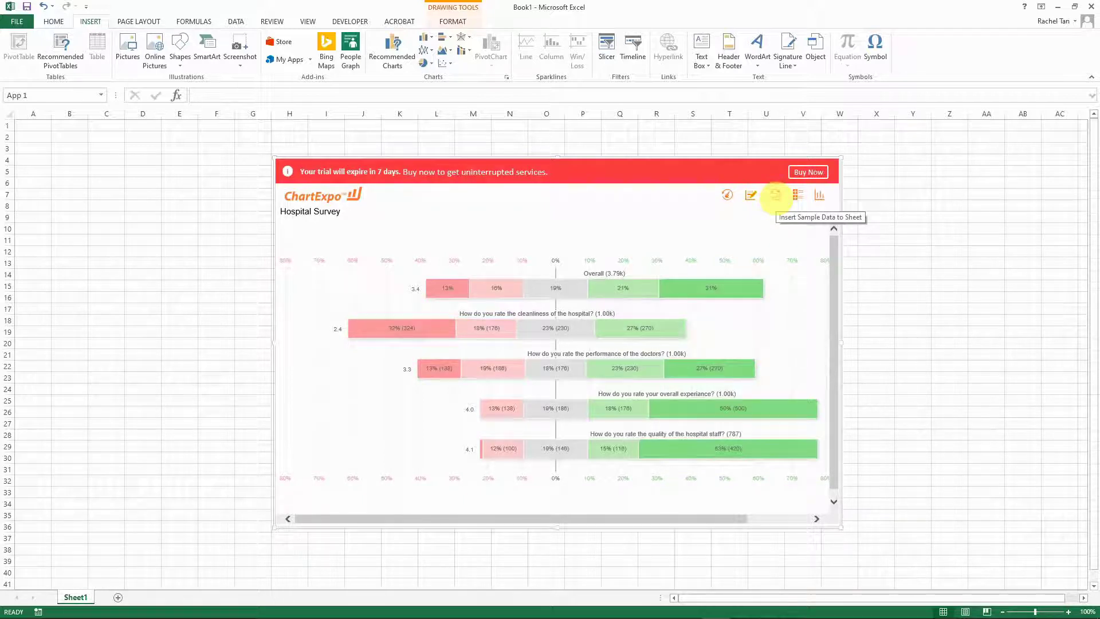
# - Insert the Hospital Survey sample data into columns E:G and click back onto the worksheet
pyautogui.click(775, 195)
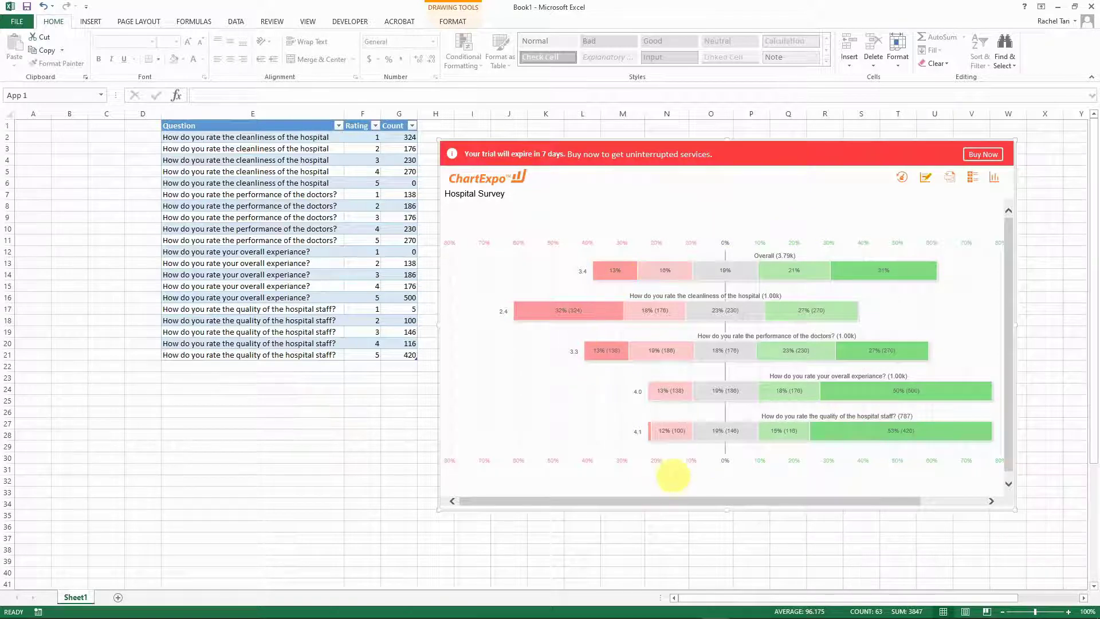
pyautogui.click(429, 331)
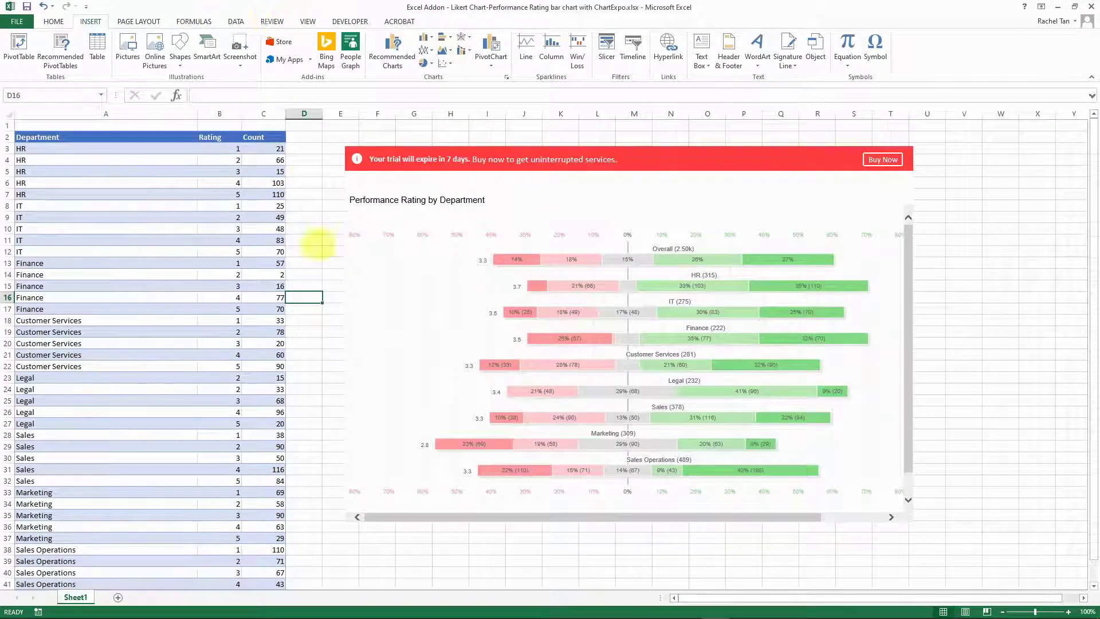
# - In the department rating workbook, select the table, HR's ratings and its counts in C3:C7
pyautogui.click(306, 241)
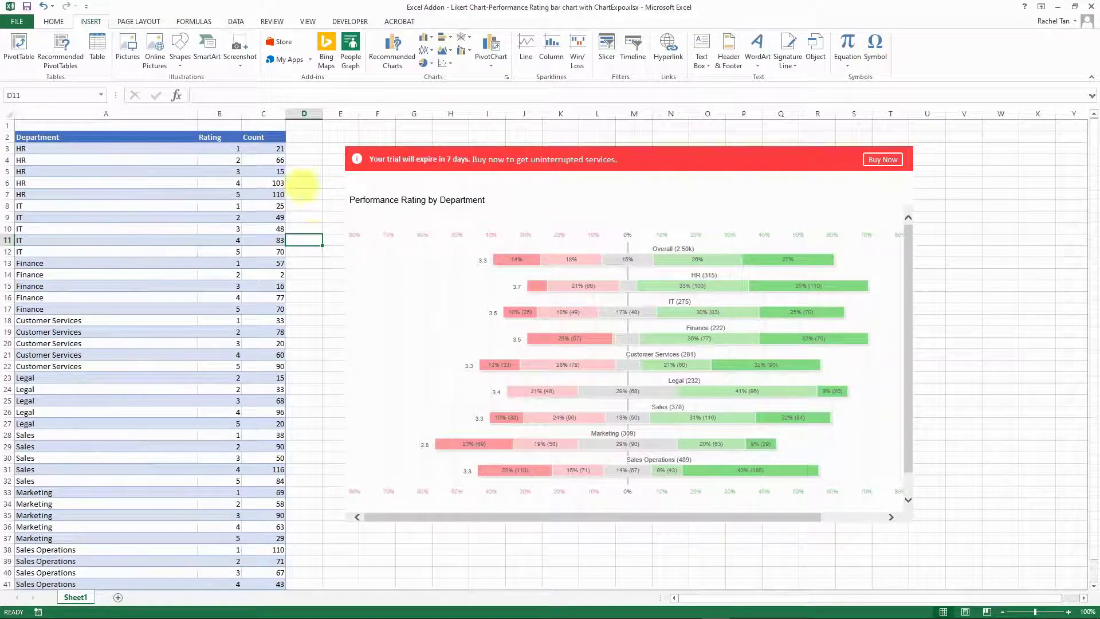
pyautogui.click(76, 137)
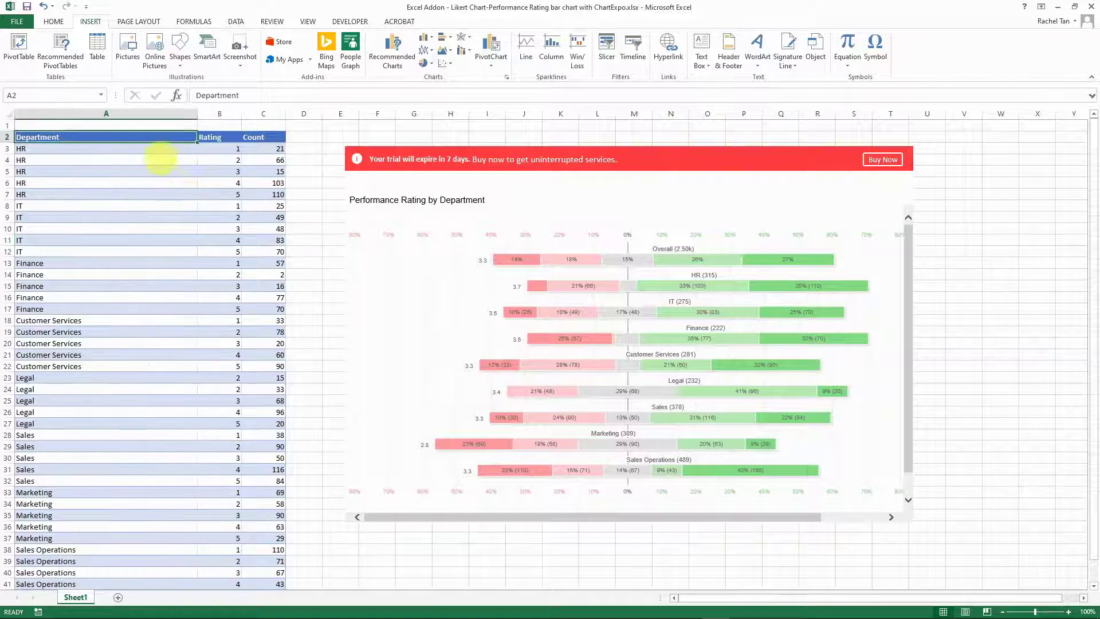
pyautogui.scroll(-6, 130, 152)
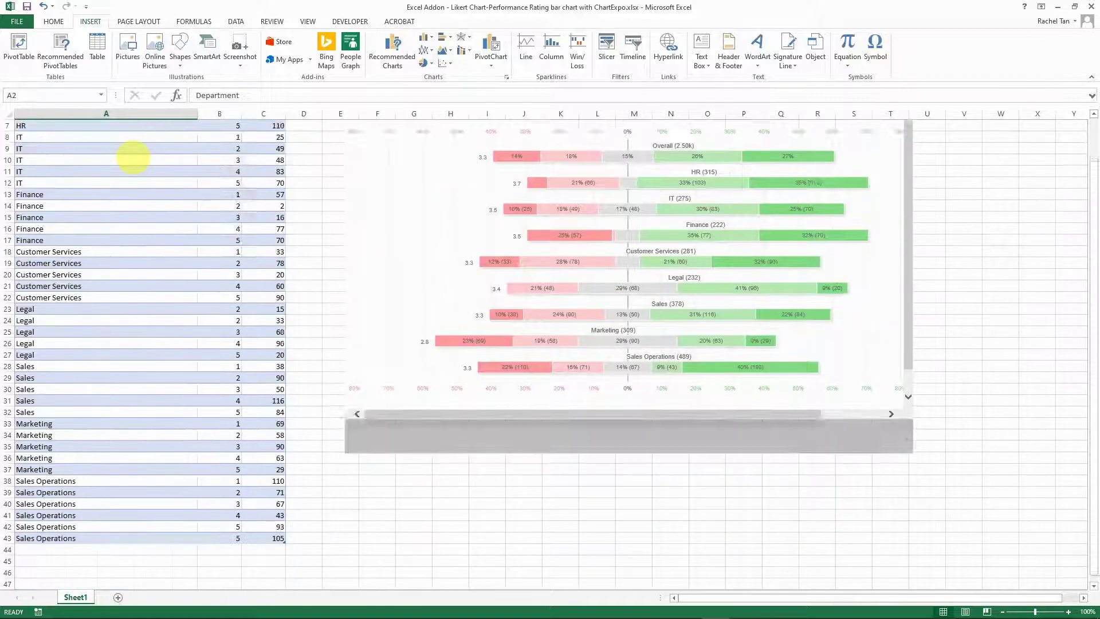
pyautogui.scroll(6, 161, 404)
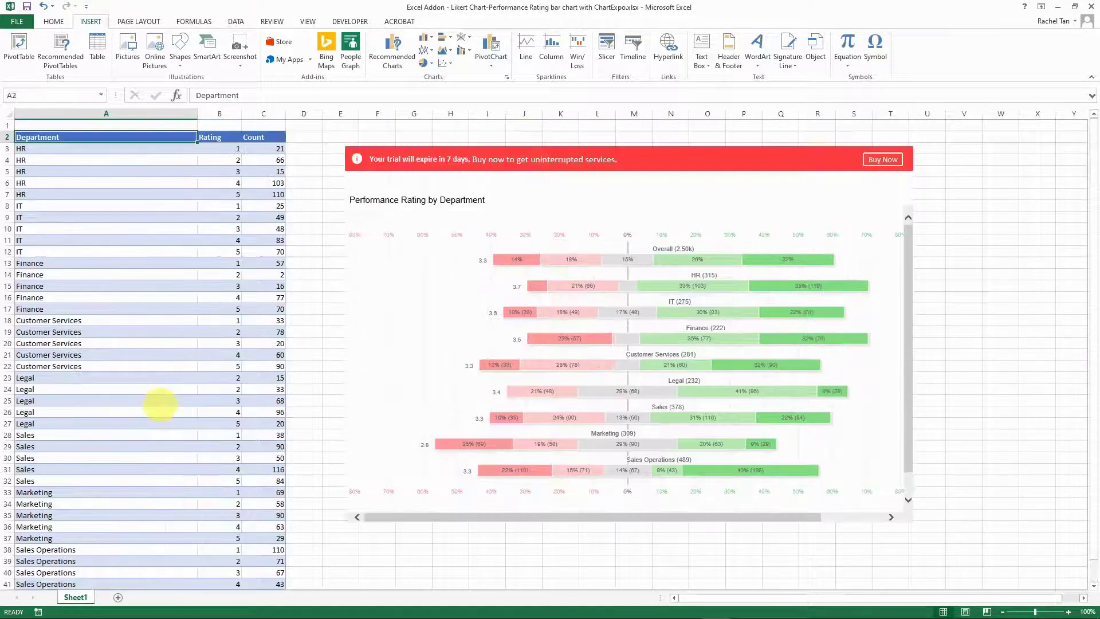
pyautogui.click(218, 138)
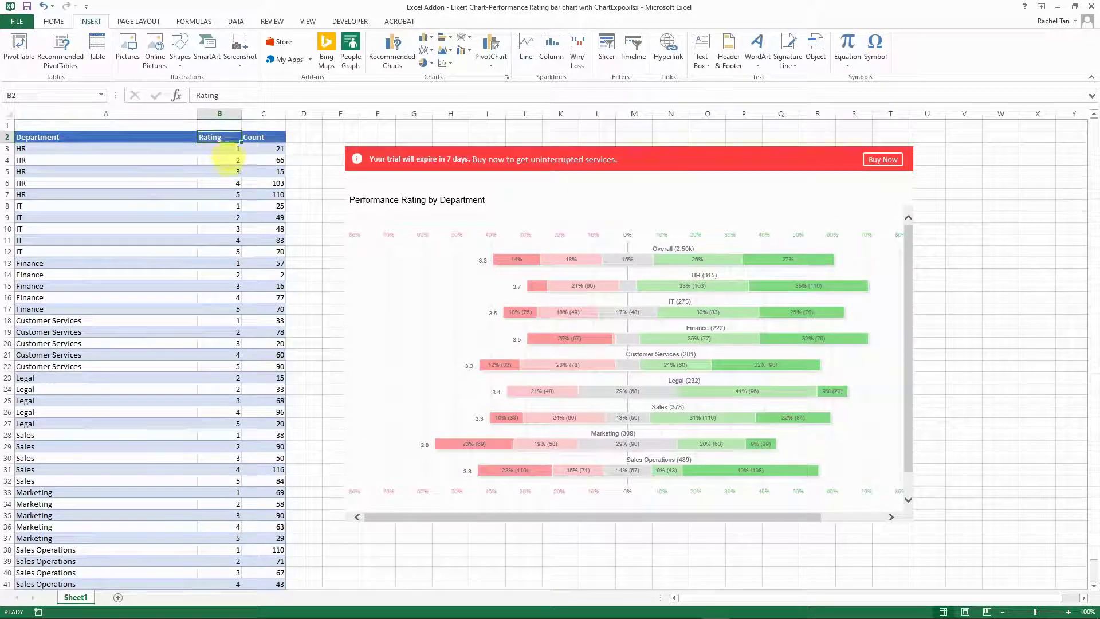
pyautogui.click(227, 150)
pyautogui.moveTo(228, 151); pyautogui.dragTo(228, 195)
pyautogui.moveTo(274, 149); pyautogui.dragTo(269, 188)
pyautogui.click(231, 149)
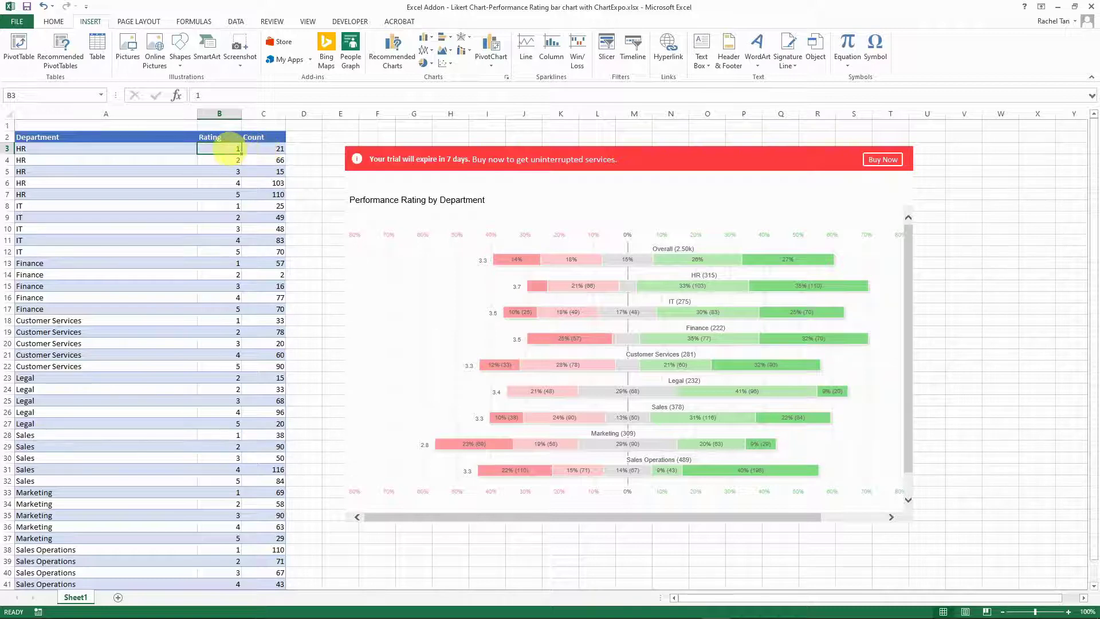
# - Check HR's rating and count cells (66, 15), then select the ChartExpo panel
pyautogui.click(270, 161)
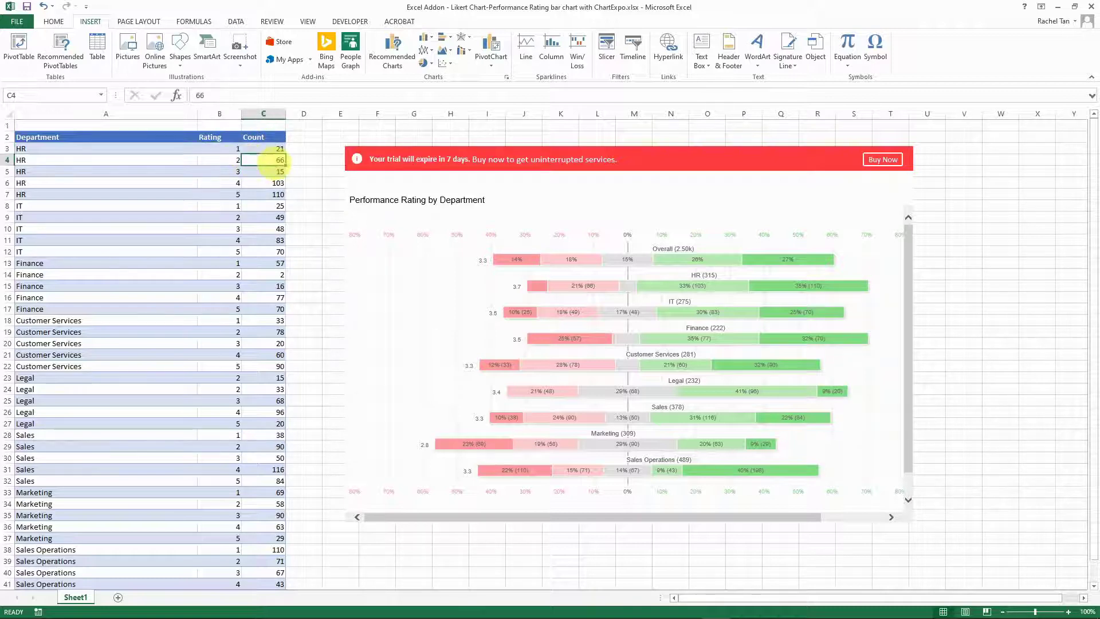
pyautogui.click(220, 160)
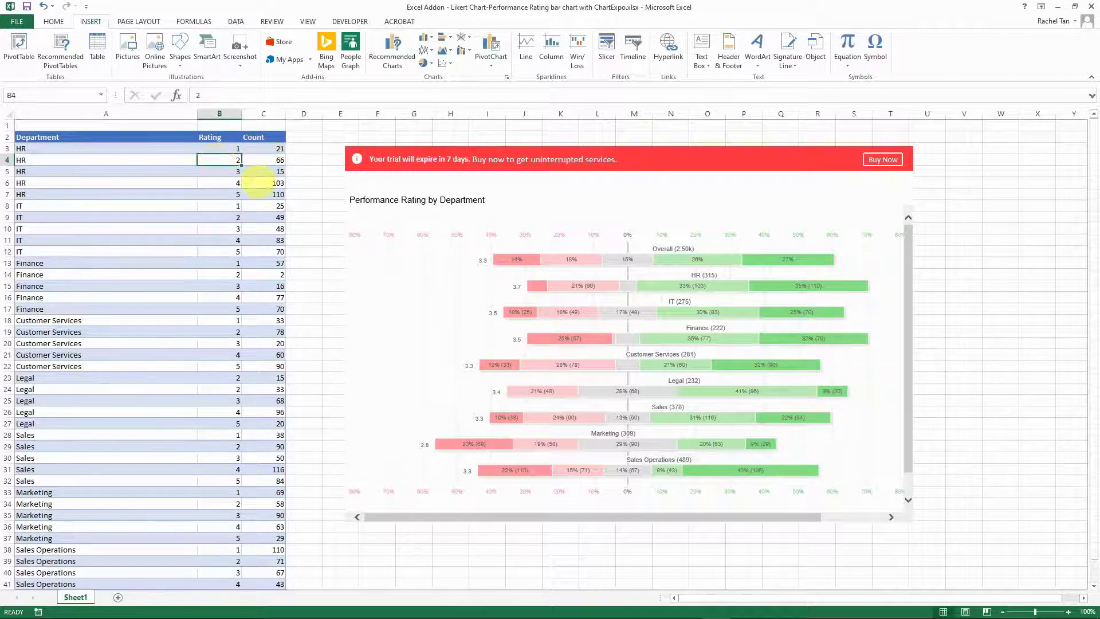
pyautogui.click(270, 171)
pyautogui.click(229, 171)
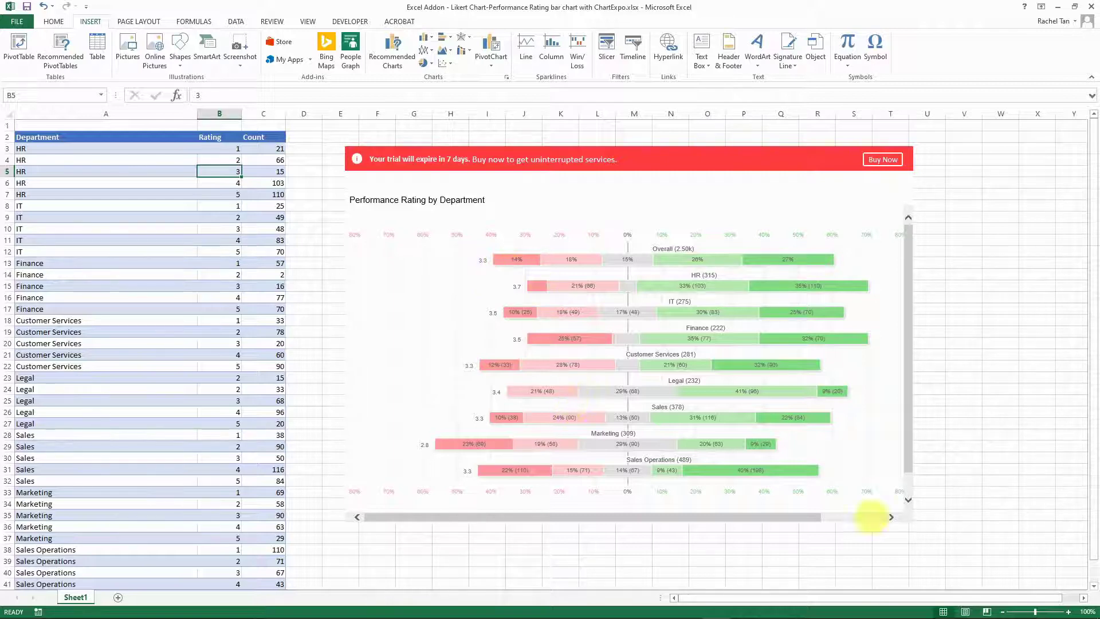
pyautogui.click(908, 476)
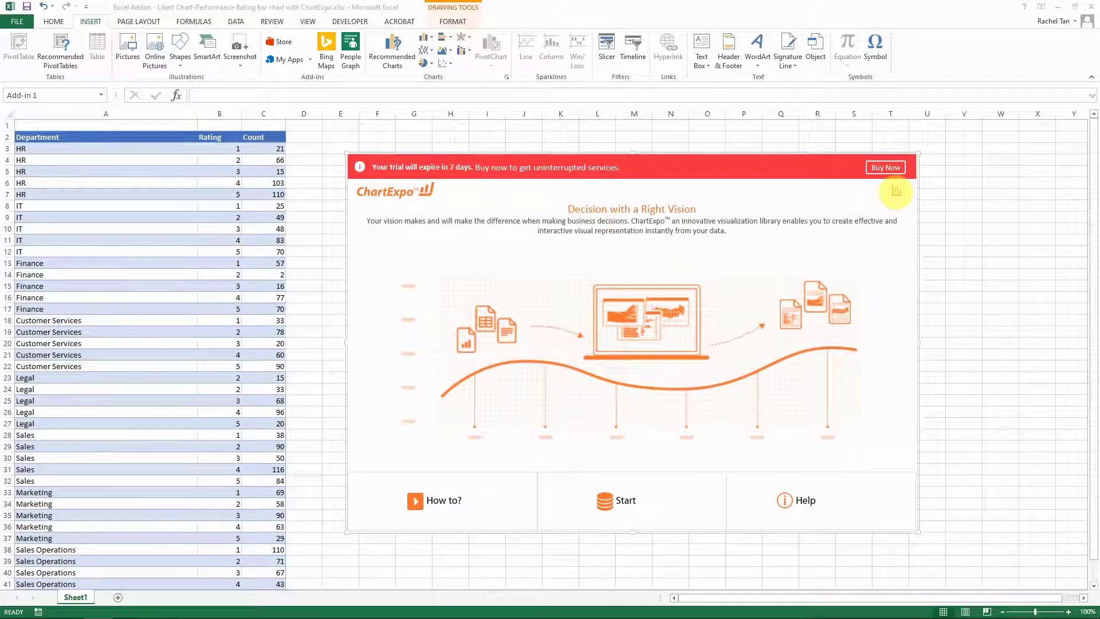
# - Choose Survey > Likert Chart and draw it from sheet range A2:C43
pyautogui.click(896, 191)
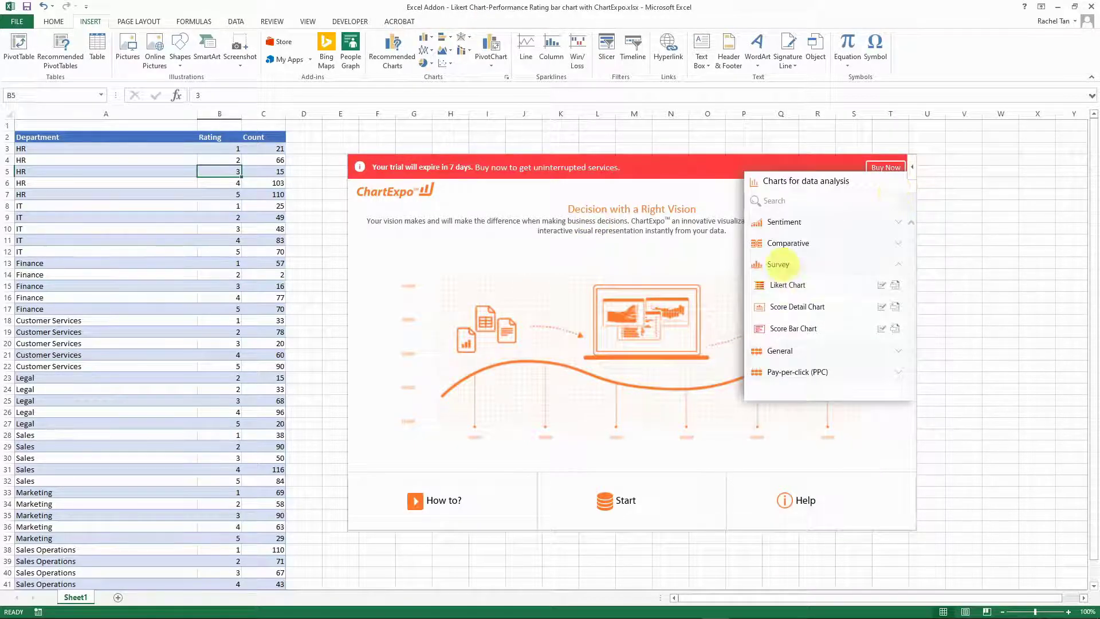
pyautogui.click(787, 284)
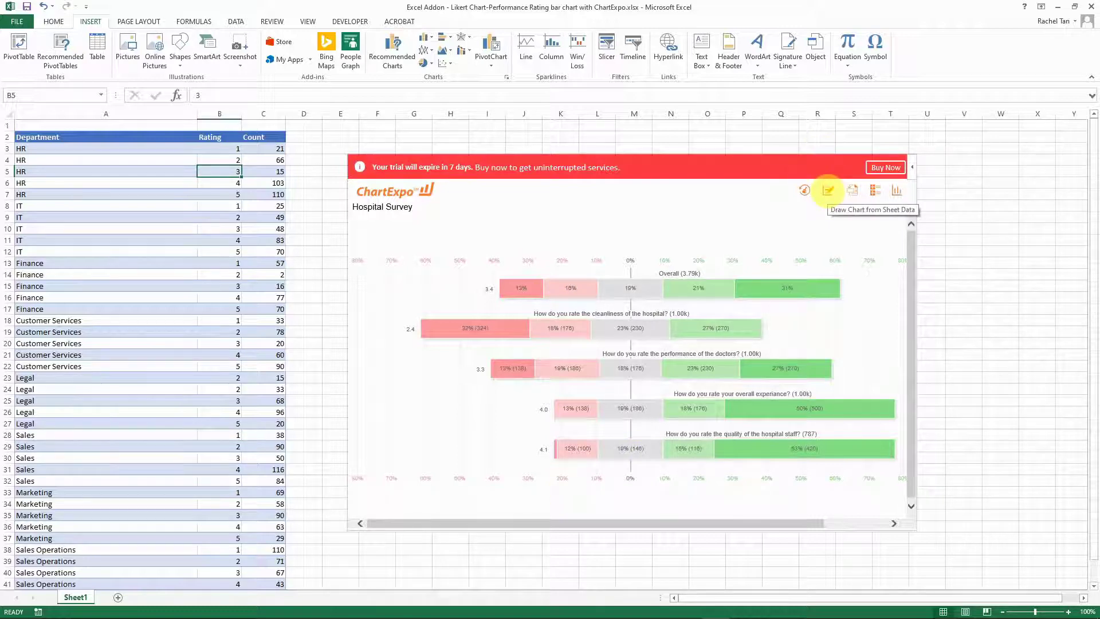
pyautogui.click(828, 190)
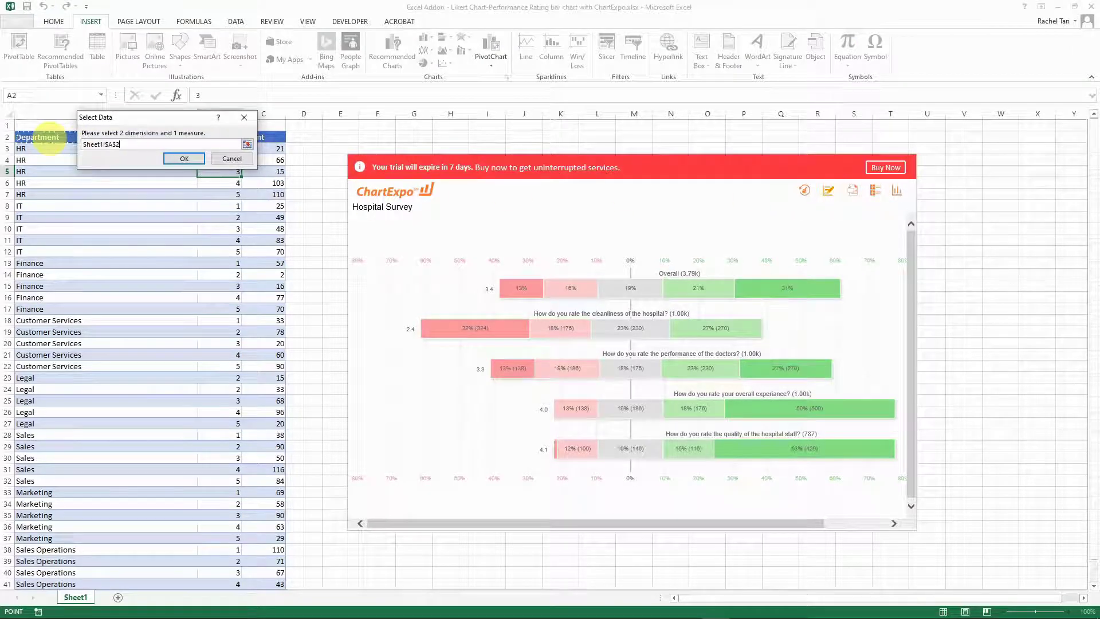
pyautogui.moveTo(50, 136); pyautogui.dragTo(266, 562)
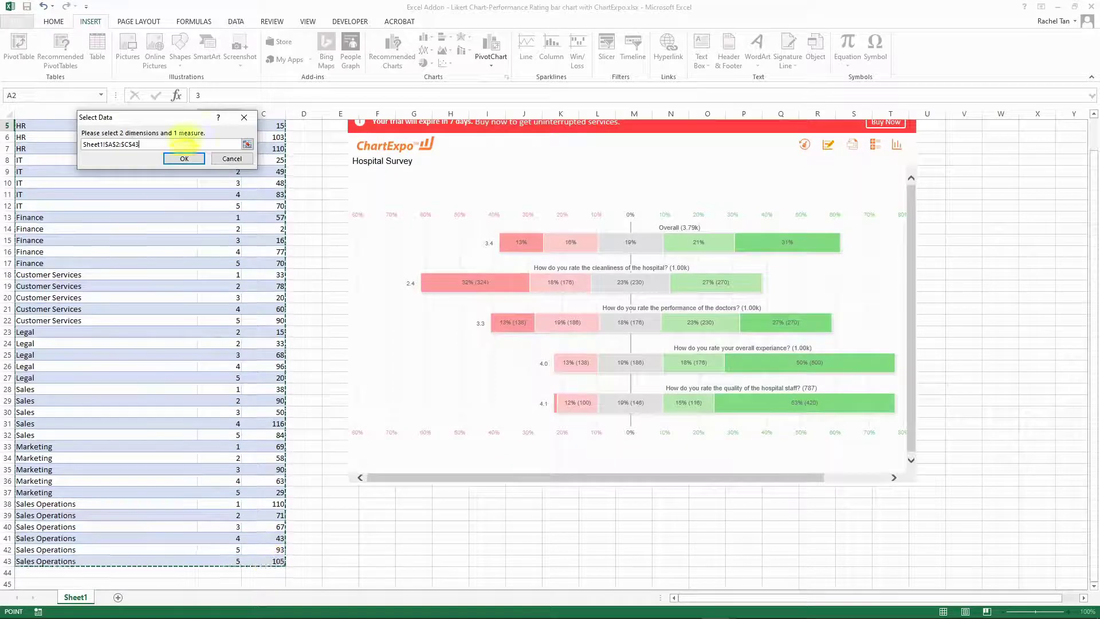
pyautogui.click(184, 158)
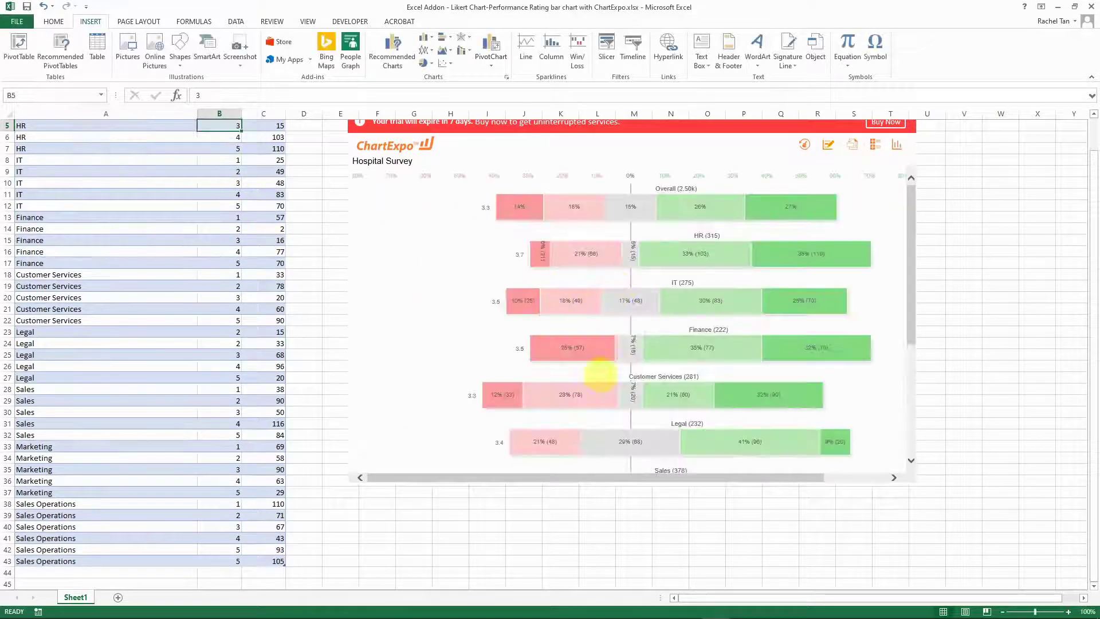
pyautogui.moveTo(1092, 172); pyautogui.dragTo(1089, 160)
# - Enlarge the ChartExpo chart panel, shift it left and make it taller beside the table
pyautogui.click(914, 525)
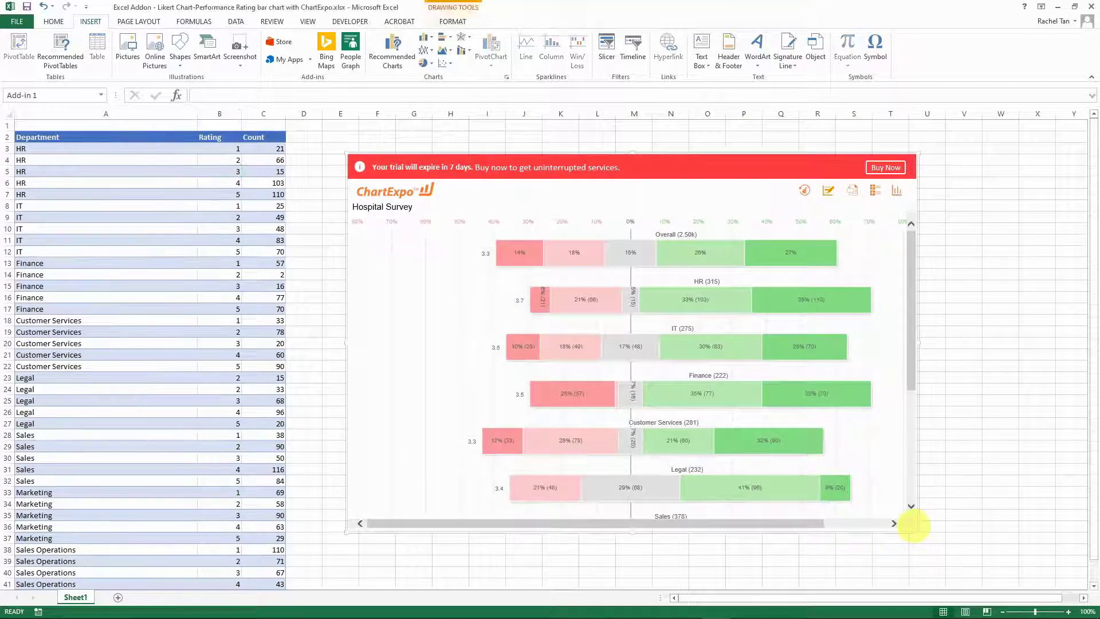
pyautogui.moveTo(917, 530); pyautogui.dragTo(933, 545)
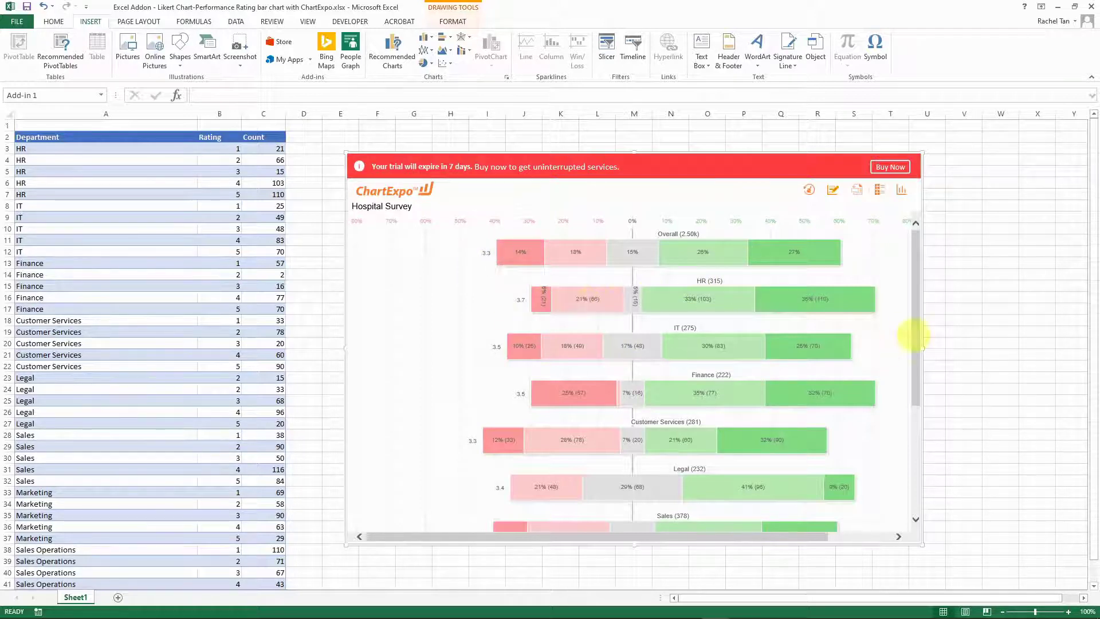
pyautogui.moveTo(911, 336)
pyautogui.mouseDown()
pyautogui.moveTo(910, 445)
pyautogui.moveTo(923, 285)
pyautogui.mouseUp()
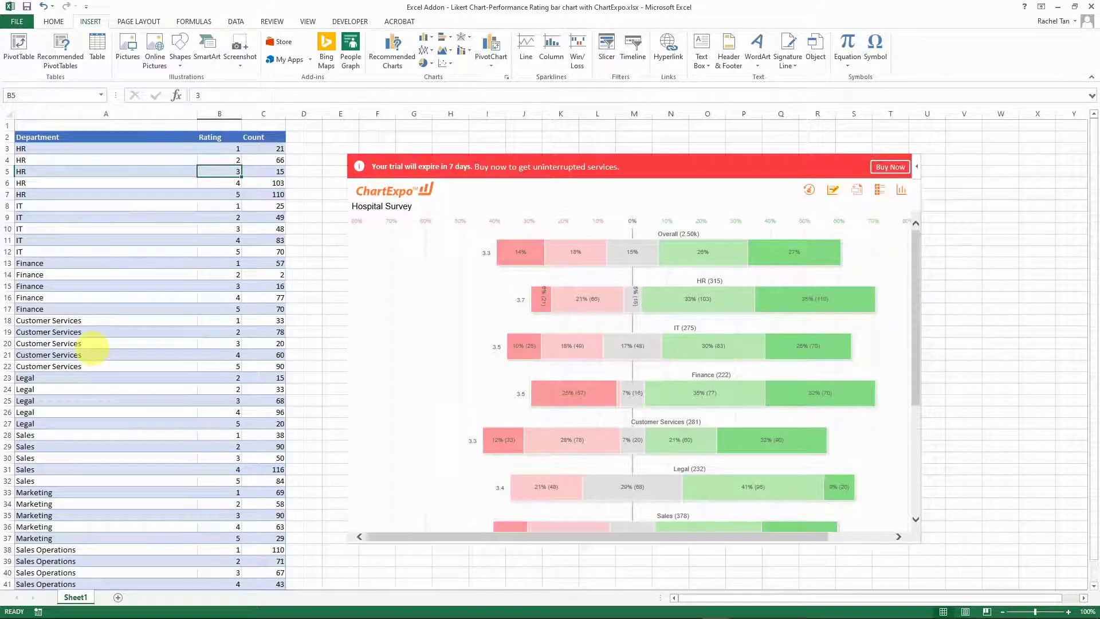
pyautogui.moveTo(917, 318)
pyautogui.mouseDown()
pyautogui.moveTo(915, 435)
pyautogui.moveTo(892, 339)
pyautogui.moveTo(900, 312)
pyautogui.moveTo(901, 458)
pyautogui.mouseUp()
pyautogui.click(897, 538)
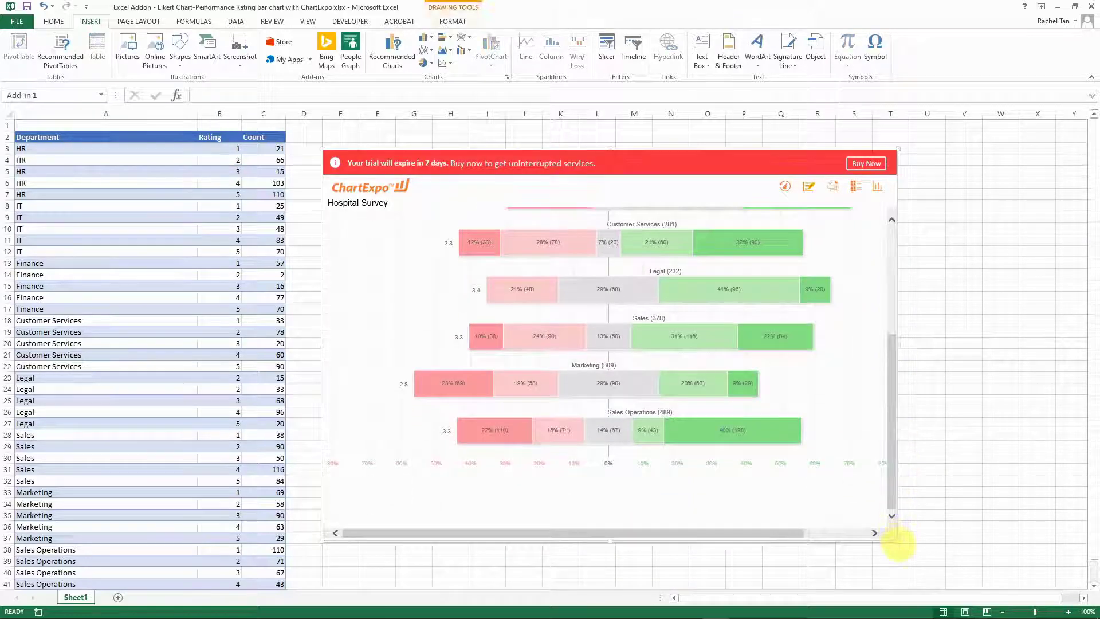
pyautogui.moveTo(899, 541); pyautogui.dragTo(990, 580)
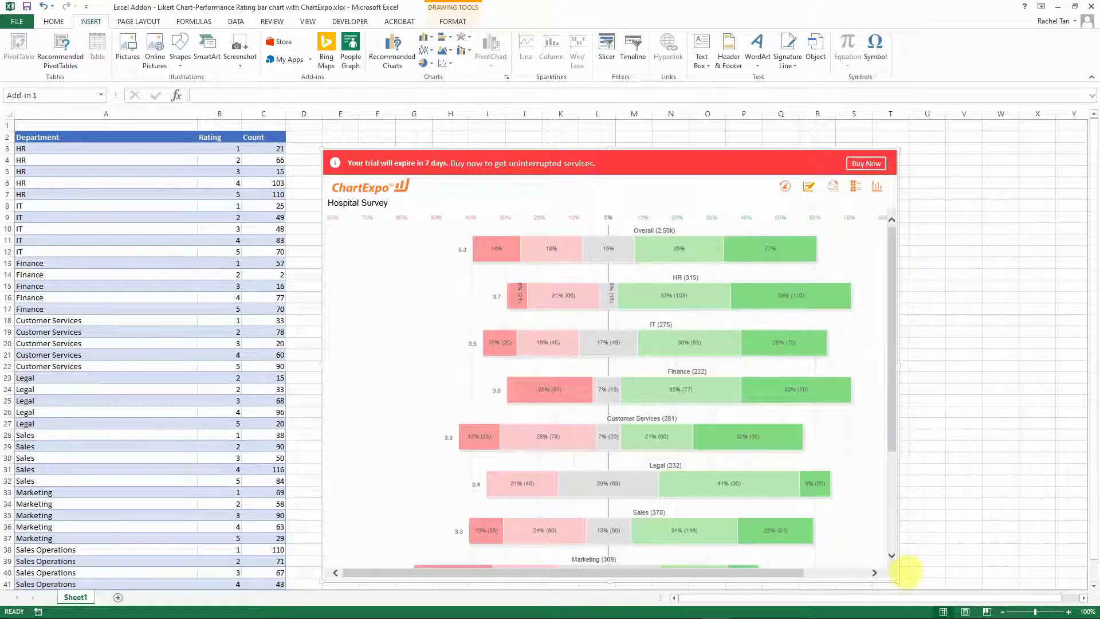
# - Deselect the chart and scroll through the department rows: HR 3.7, Finance 3.5, Customer Services 3.3
pyautogui.click(889, 468)
pyautogui.moveTo(890, 468); pyautogui.dragTo(899, 351)
pyautogui.moveTo(572, 248)
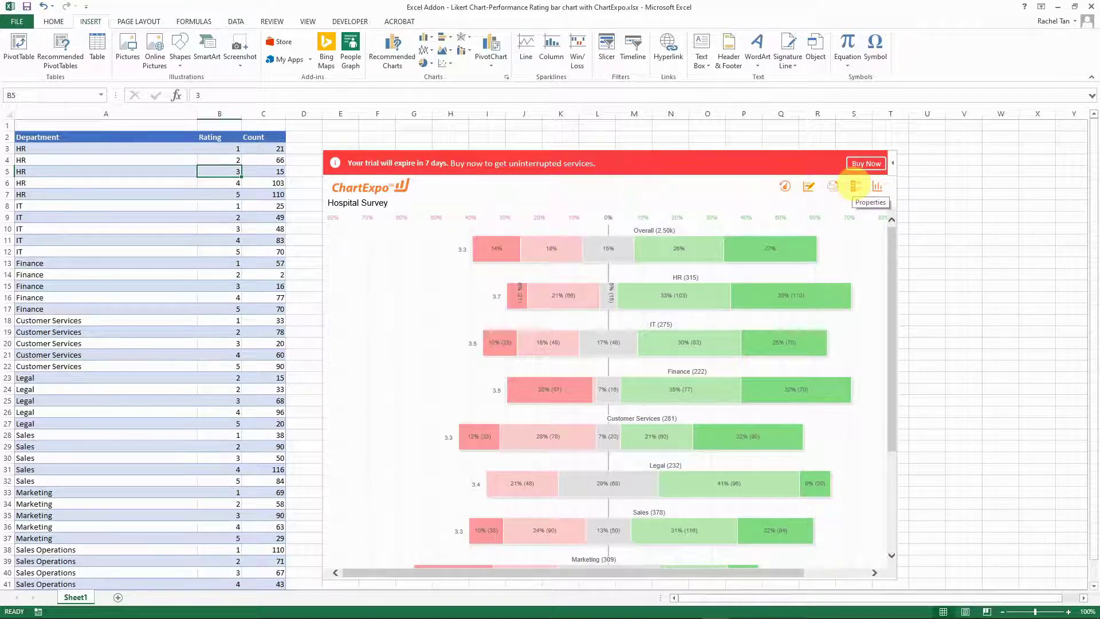
# - In ChartExpo Bar properties, lower Topic Min Height and set the bar gap to 10
pyautogui.click(855, 186)
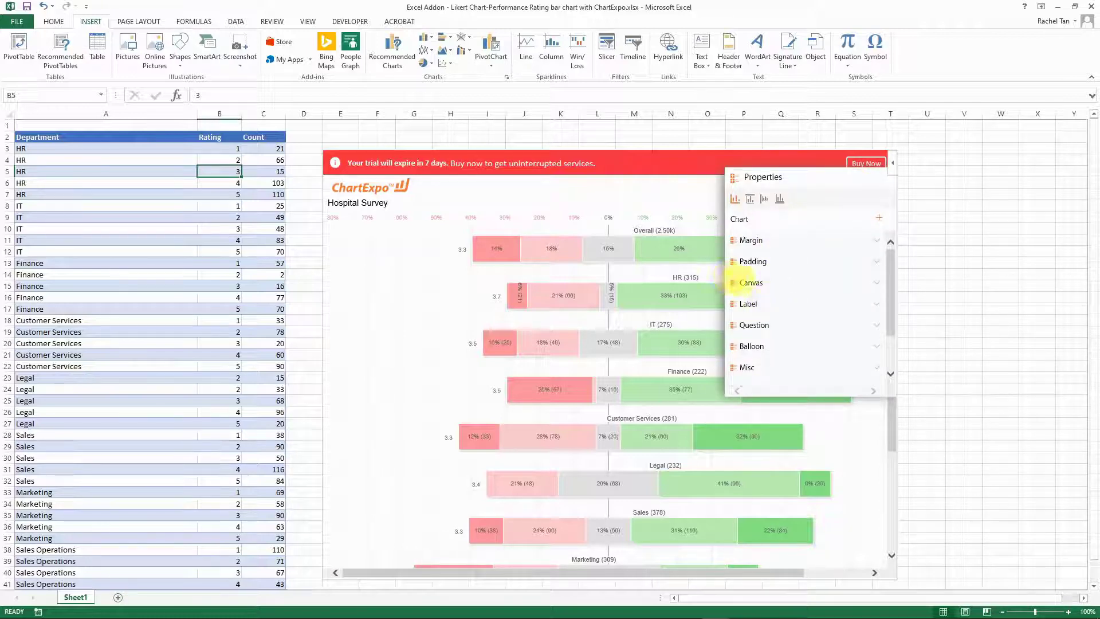
pyautogui.scroll(-1, 800, 352)
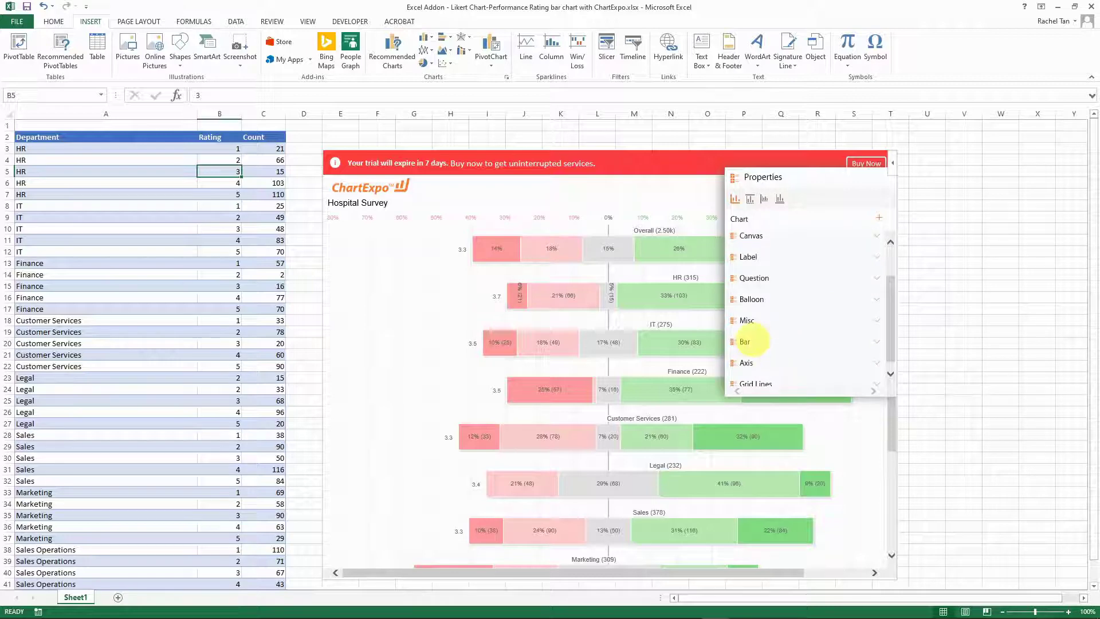
pyautogui.click(745, 342)
pyautogui.scroll(-1, 751, 339)
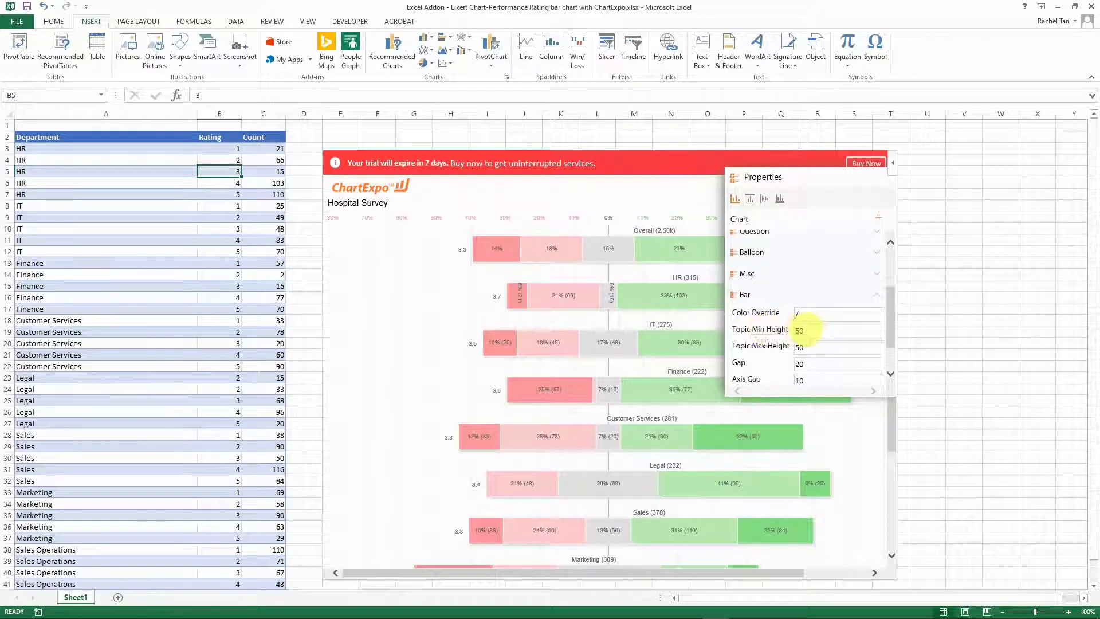
pyautogui.click(807, 331)
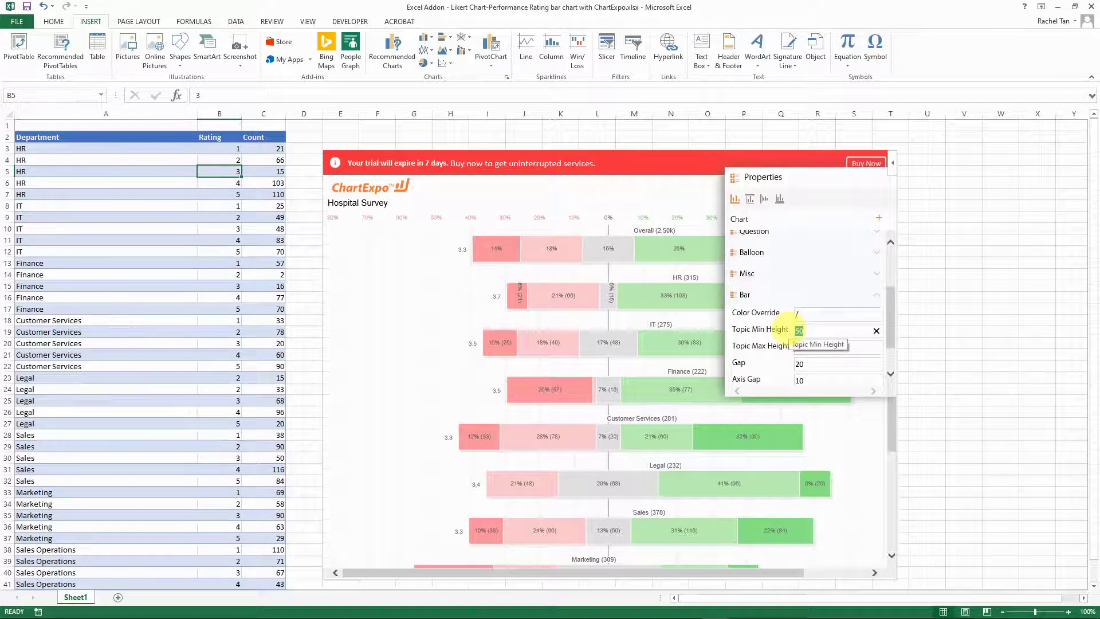
pyautogui.write('10')
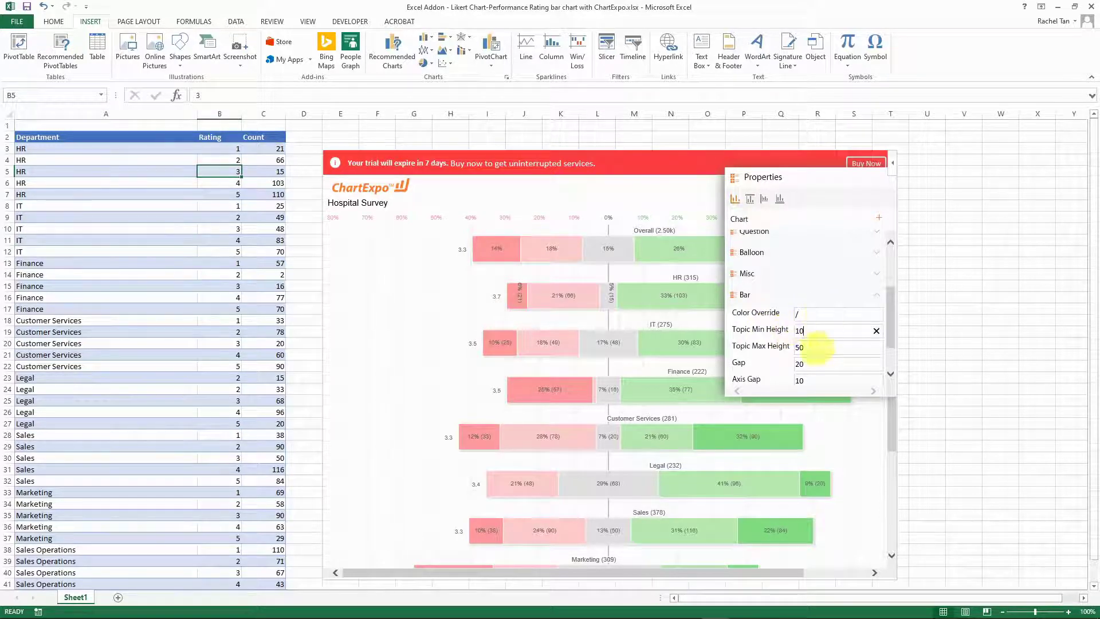
pyautogui.click(823, 344)
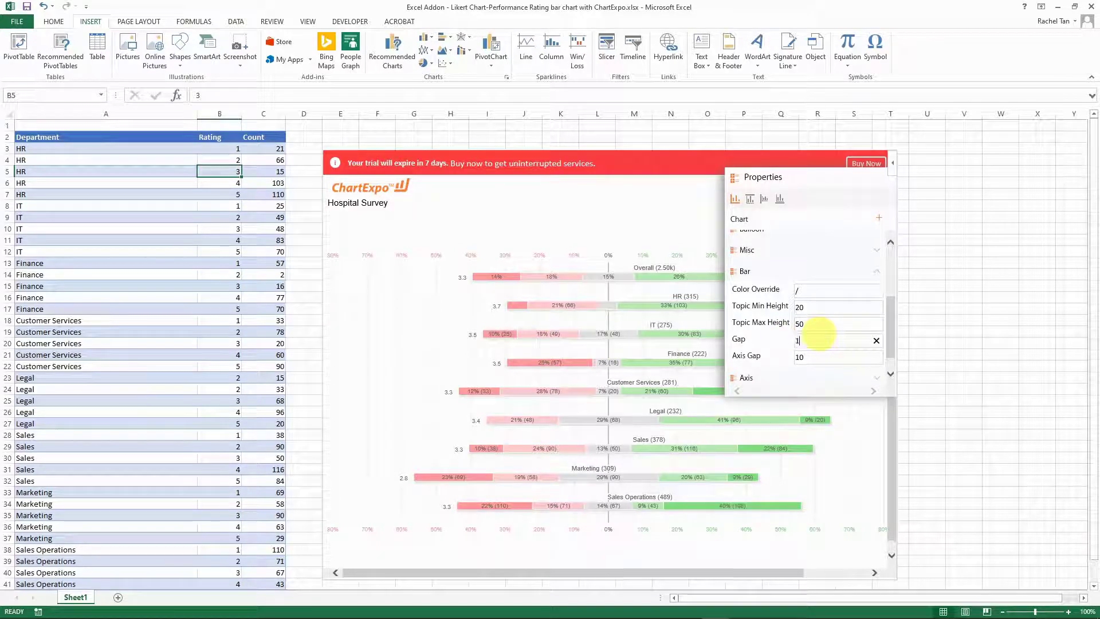
pyautogui.click(814, 356)
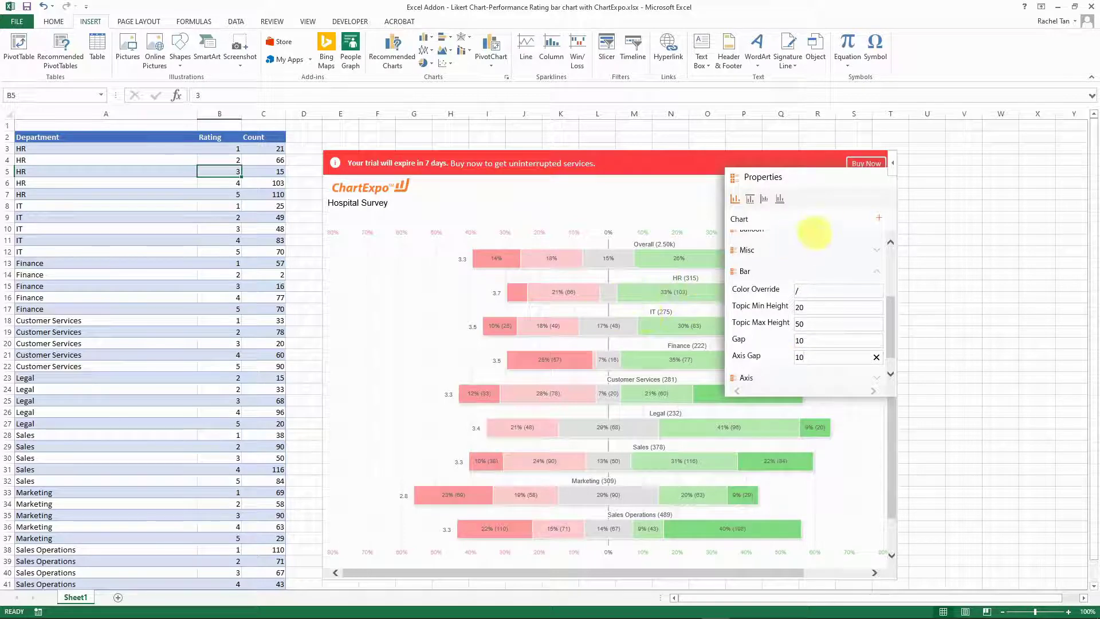
pyautogui.moveTo(536, 258)
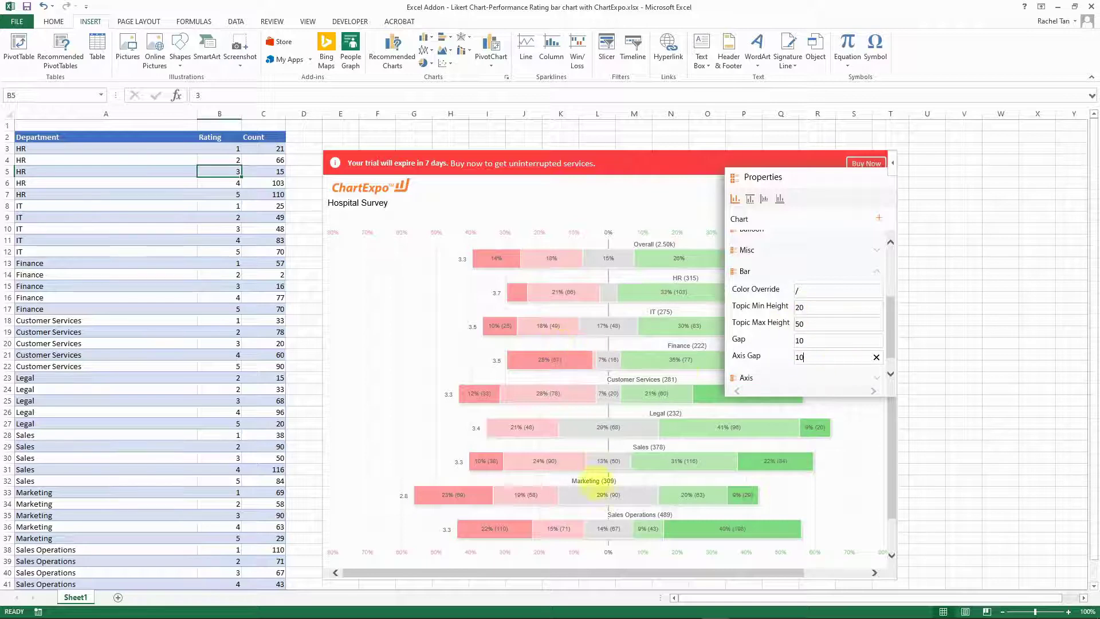
pyautogui.moveTo(892, 509); pyautogui.dragTo(907, 448)
pyautogui.moveTo(908, 508); pyautogui.dragTo(906, 515)
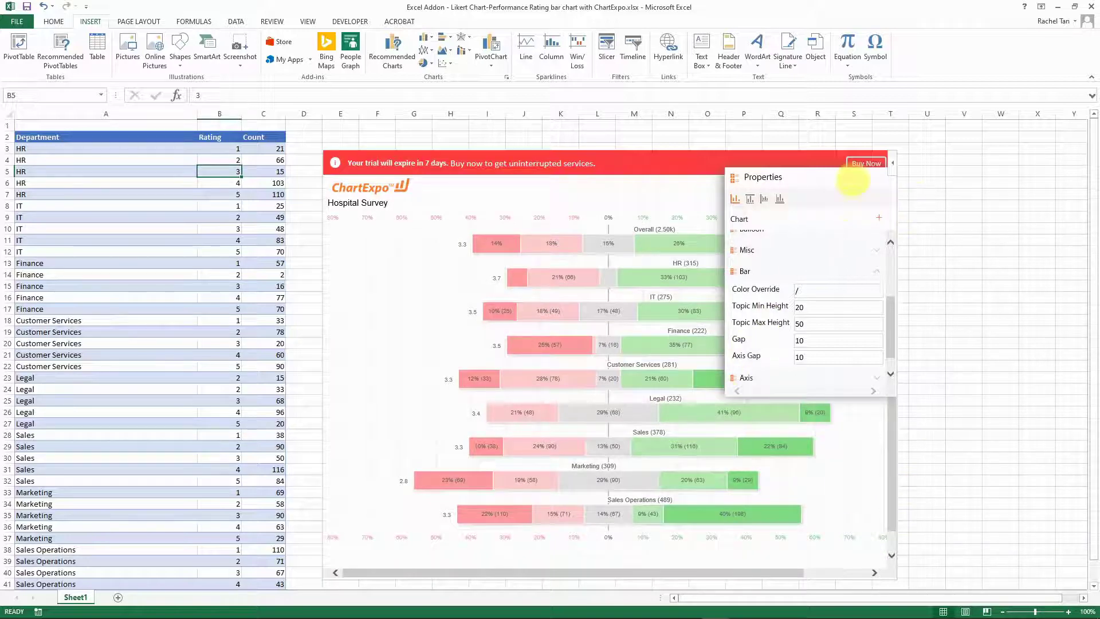
# - Change the Header Top label text from 'Hospital Survey' to 'Performance Rating by Department'
pyautogui.click(825, 163)
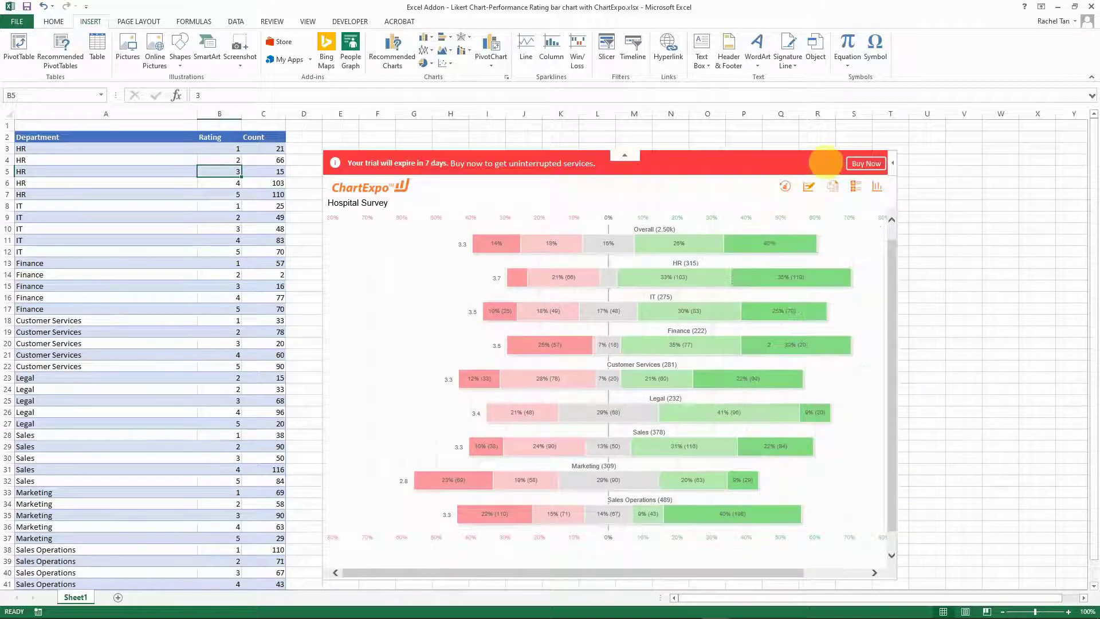
pyautogui.click(338, 202)
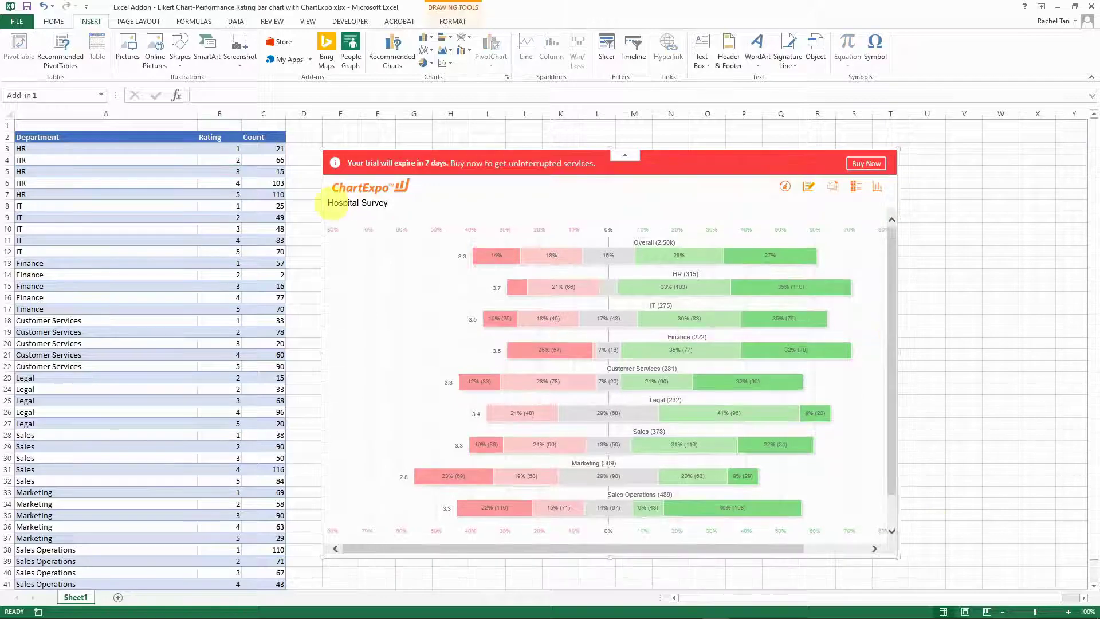
pyautogui.moveTo(332, 203); pyautogui.dragTo(381, 205)
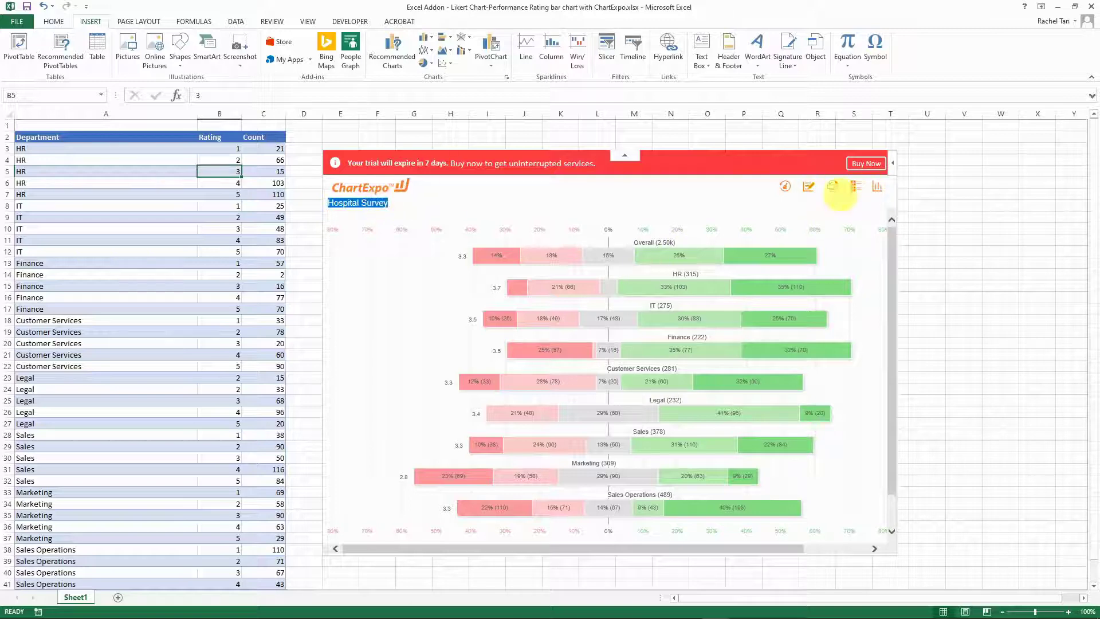
pyautogui.click(856, 186)
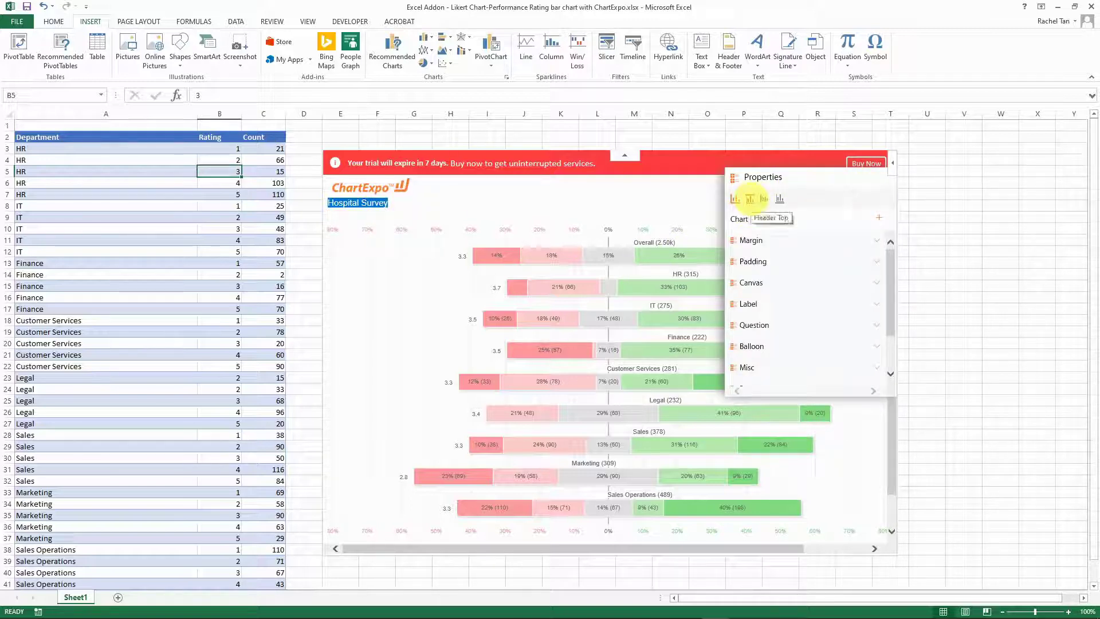
pyautogui.click(750, 198)
pyautogui.click(752, 240)
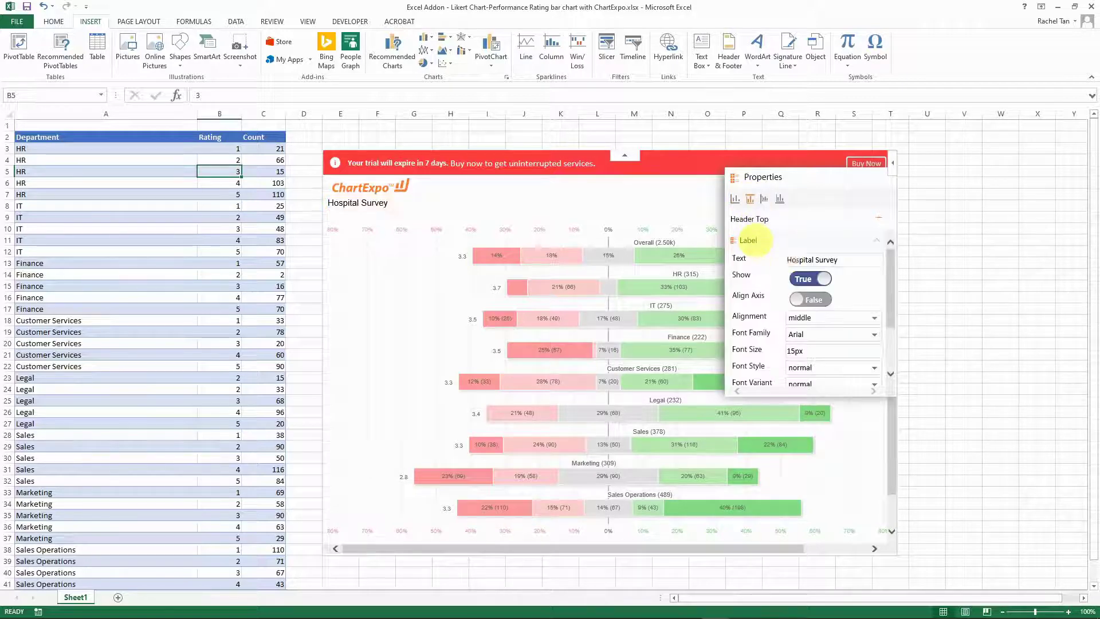
pyautogui.click(843, 260)
pyautogui.moveTo(842, 260); pyautogui.dragTo(719, 246)
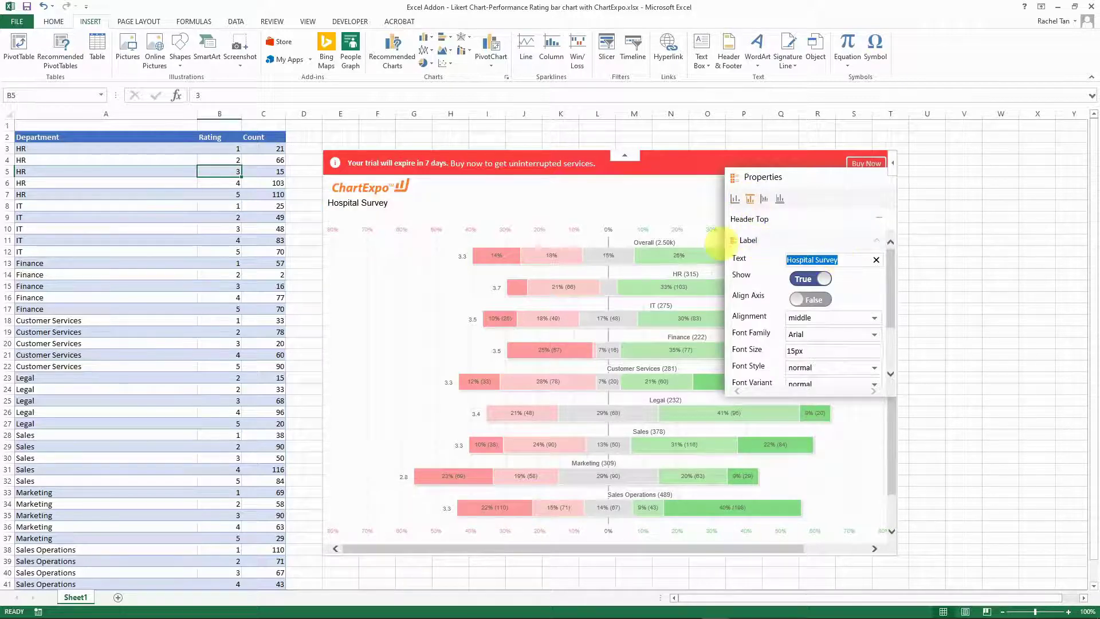
pyautogui.write('Performance')
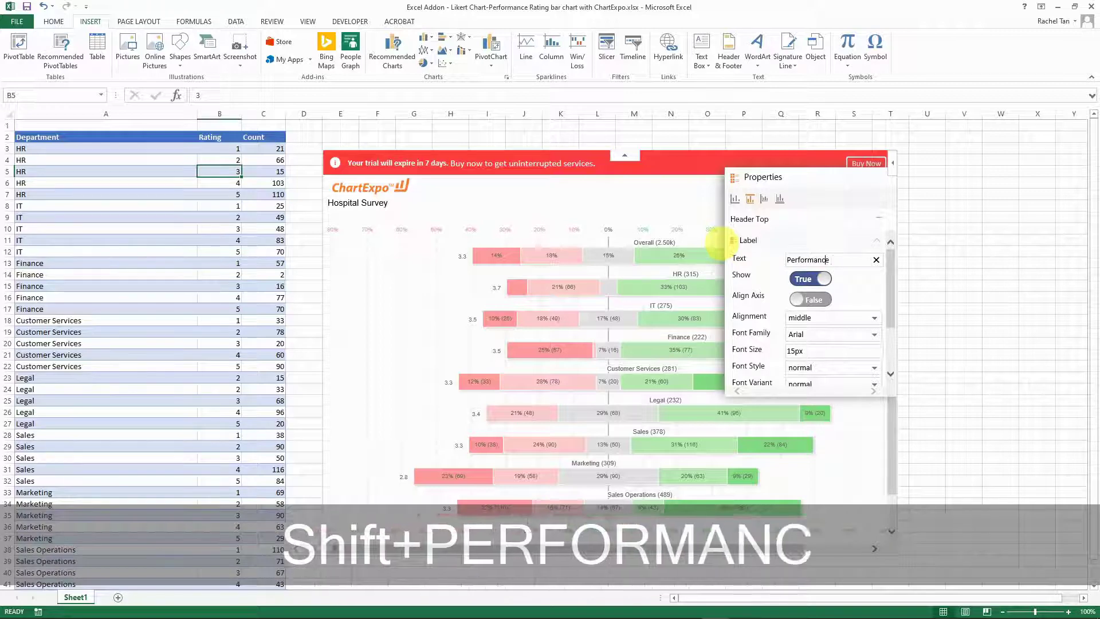
pyautogui.write(' Rating by ')
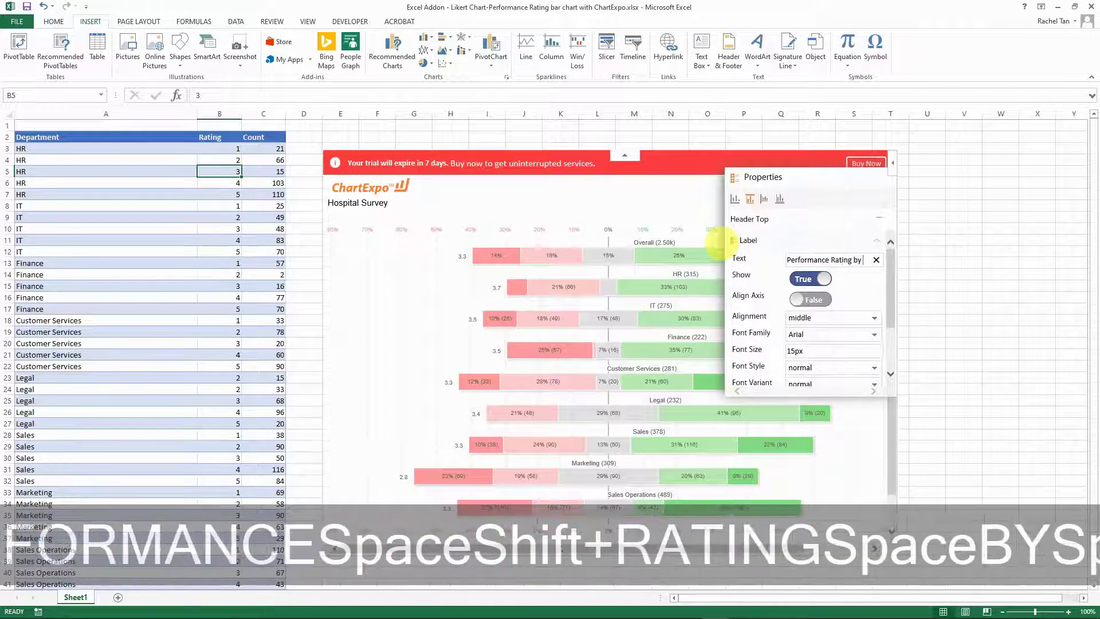
pyautogui.write('Department')
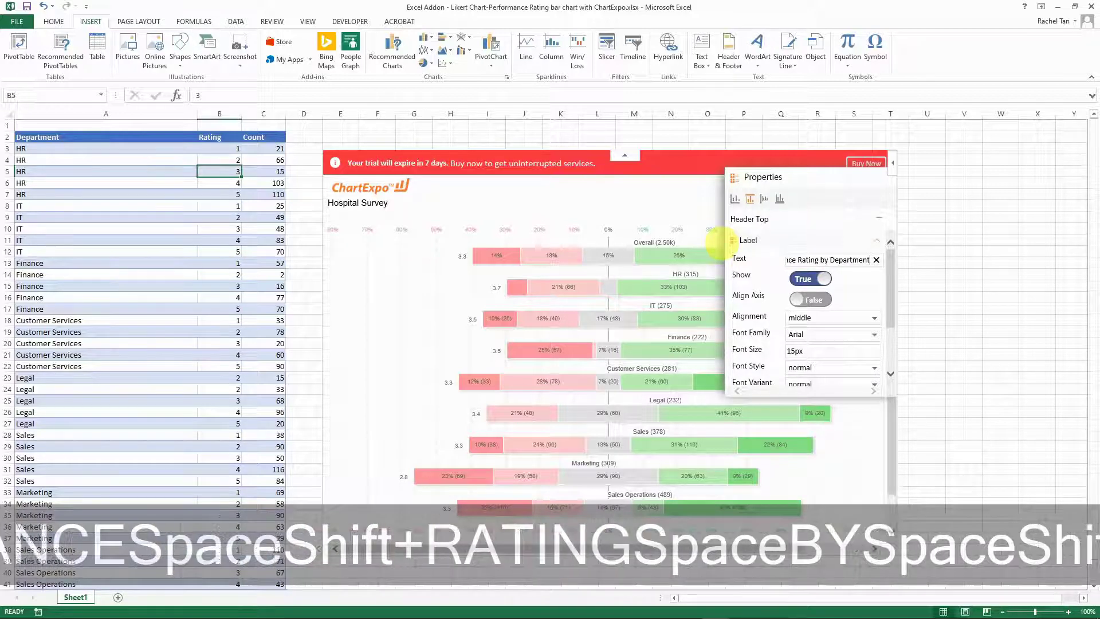
pyautogui.click(871, 284)
pyautogui.click(736, 181)
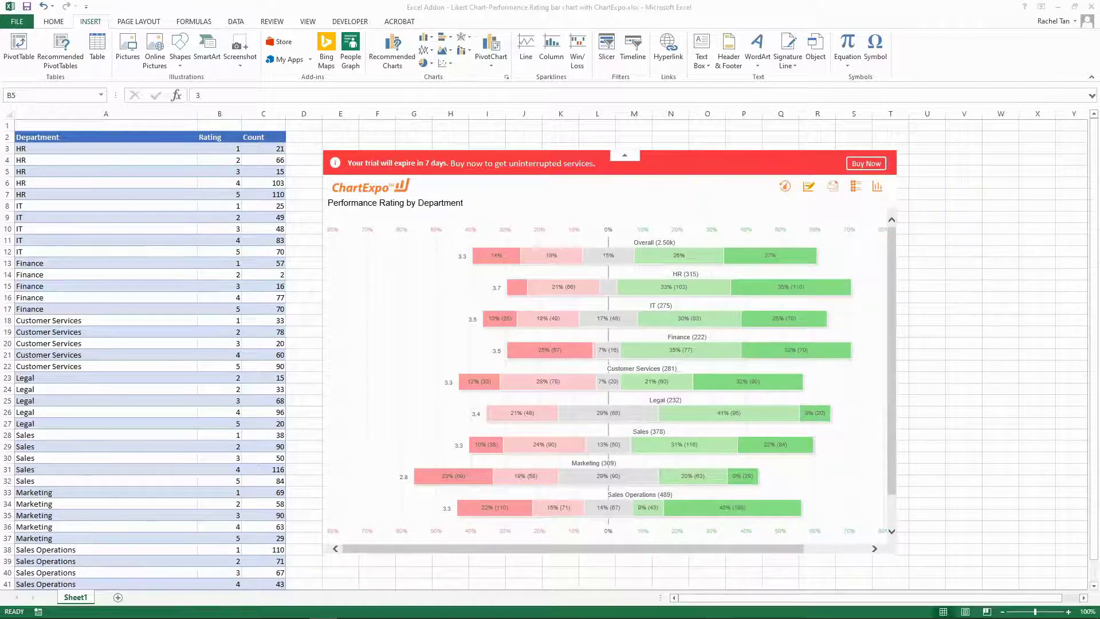
# - Snip a rectangle around the whole Likert chart with all nine department bars
pyautogui.click(321, 194)
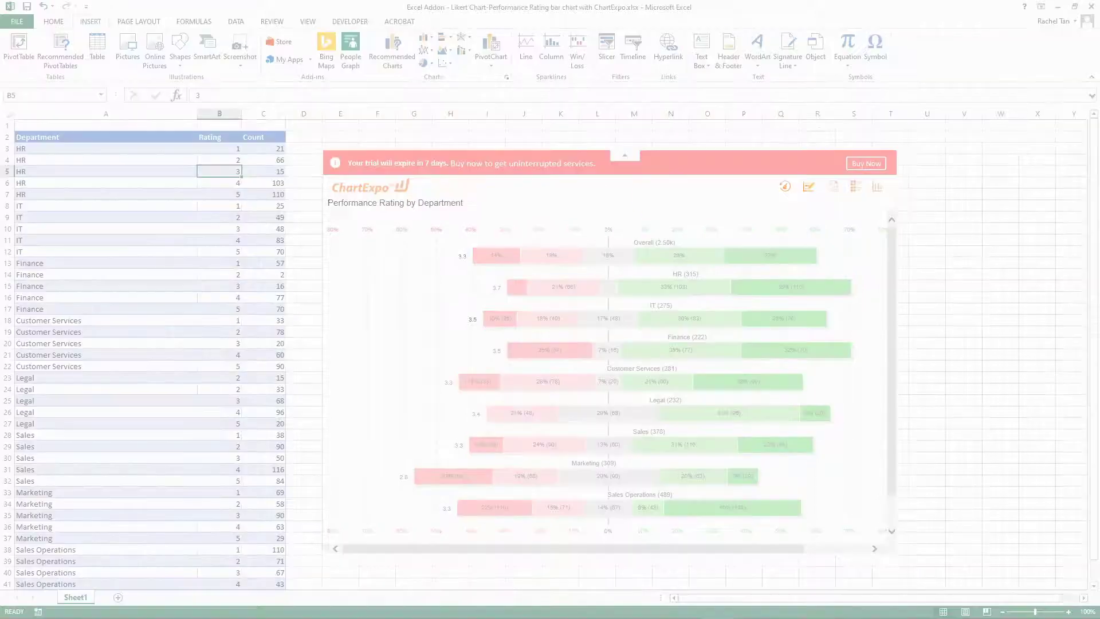
pyautogui.moveTo(321, 196); pyautogui.dragTo(889, 539)
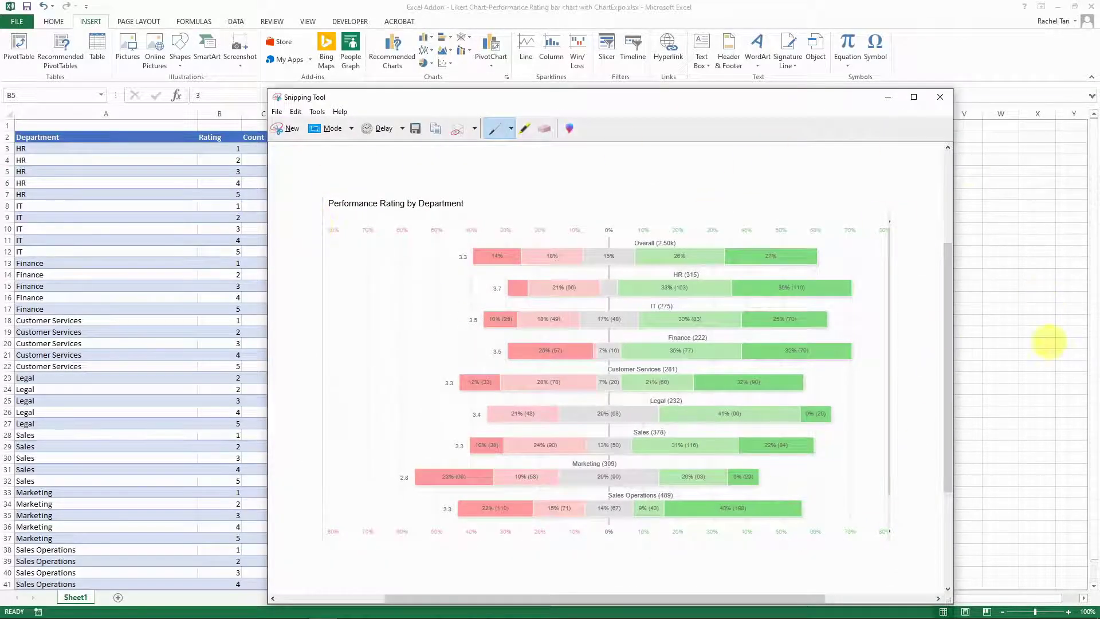